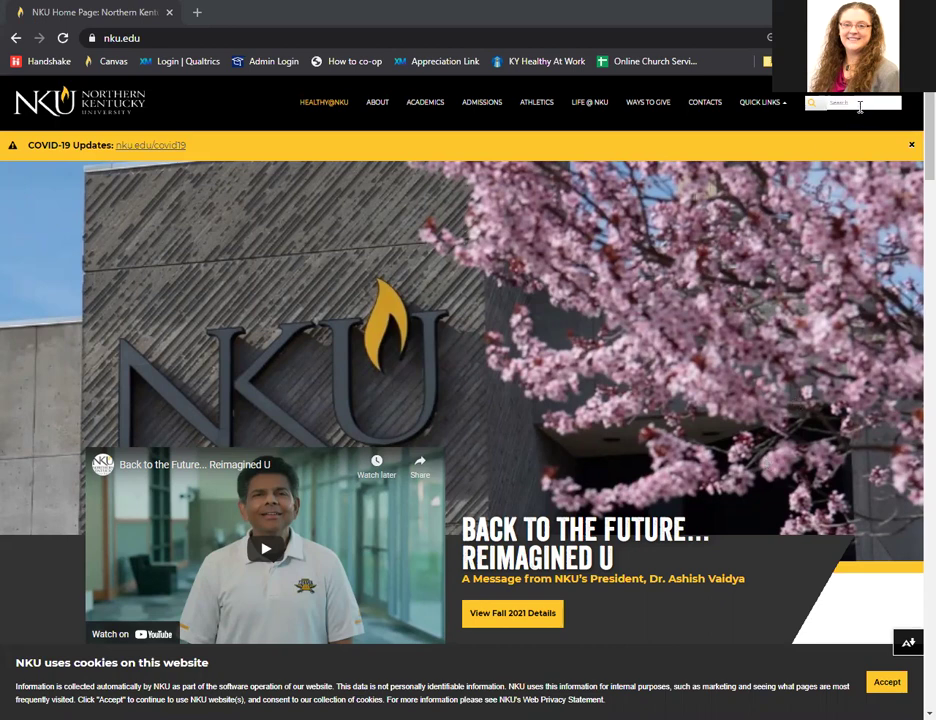
# Open the HireNKU Handshake page from the nku.edu Quick Links.
pyautogui.click(771, 105)
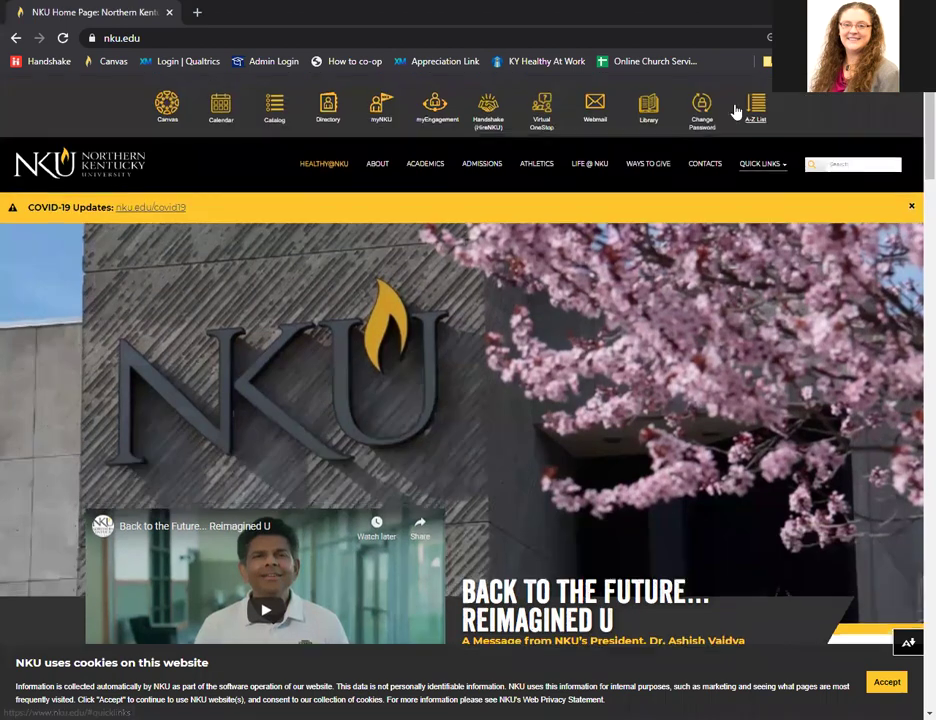
pyautogui.click(485, 118)
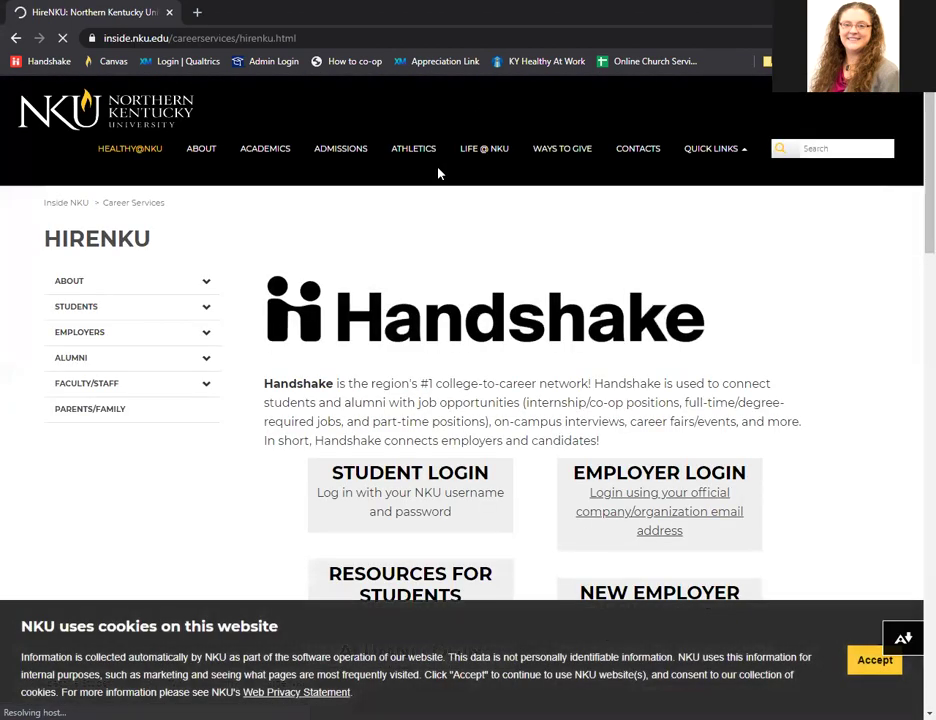
# Sign in to Handshake through the Northern Kentucky University login using saved credentials.
pyautogui.click(403, 474)
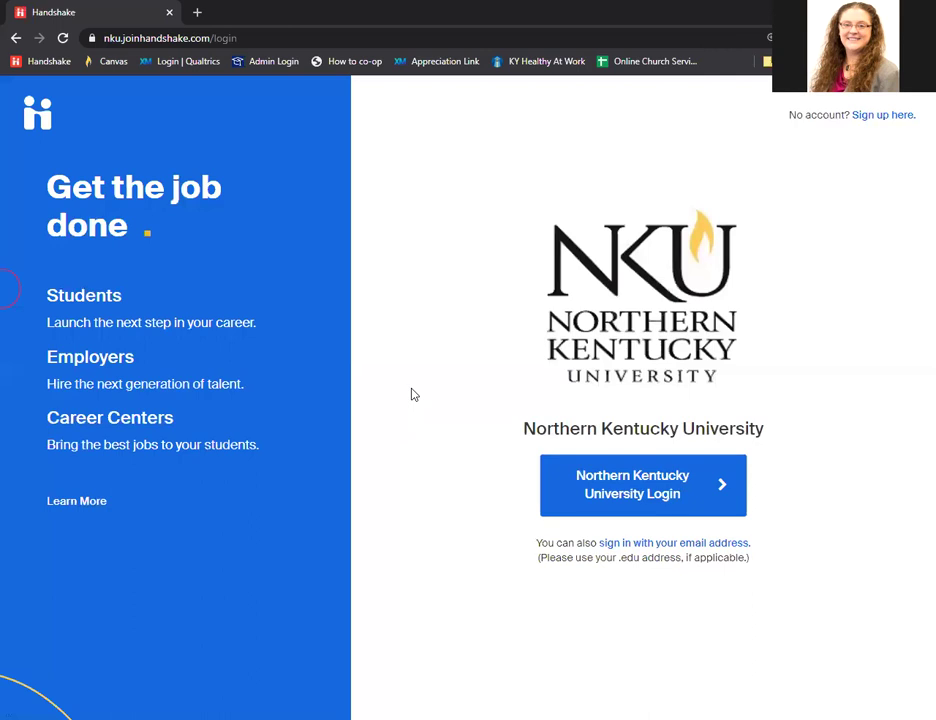
pyautogui.click(632, 490)
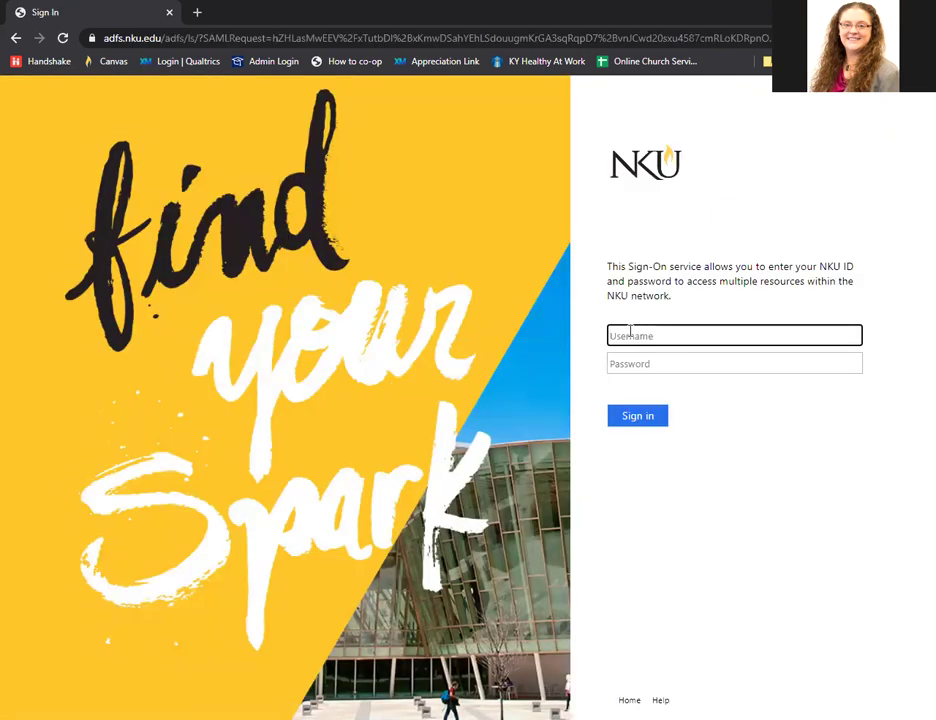
pyautogui.click(641, 362)
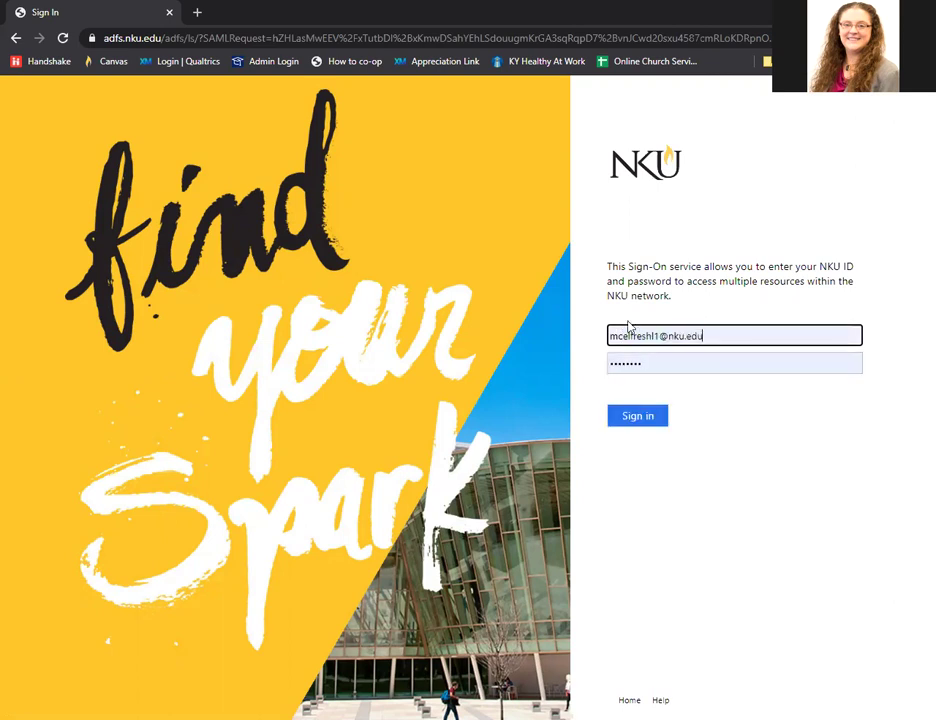
pyautogui.click(632, 424)
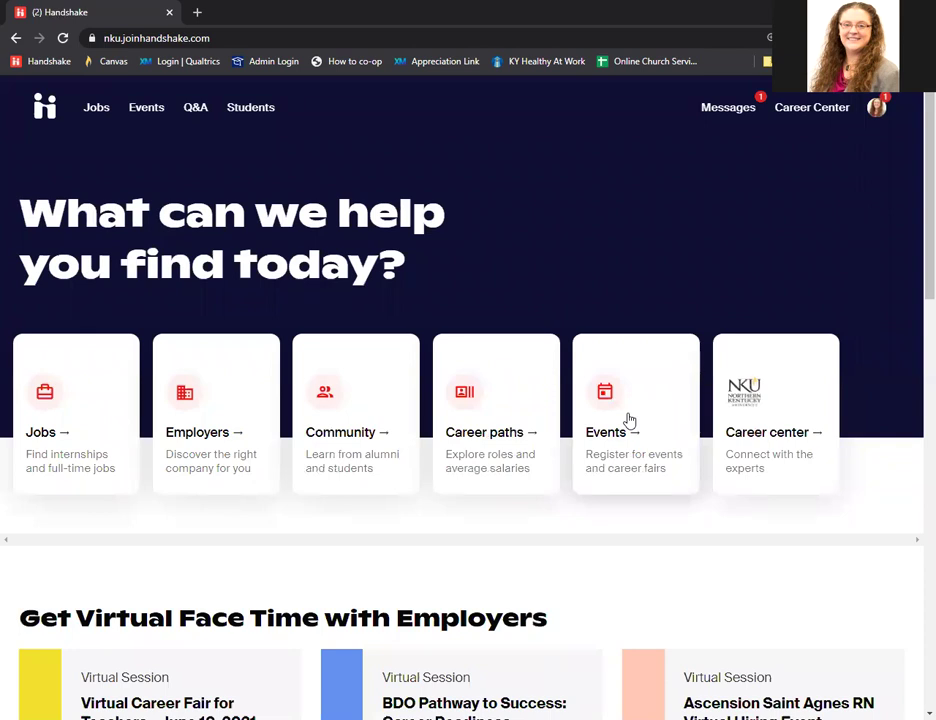
# Go through Career Center and Experiences to a blank Request an Experience form.
pyautogui.click(770, 440)
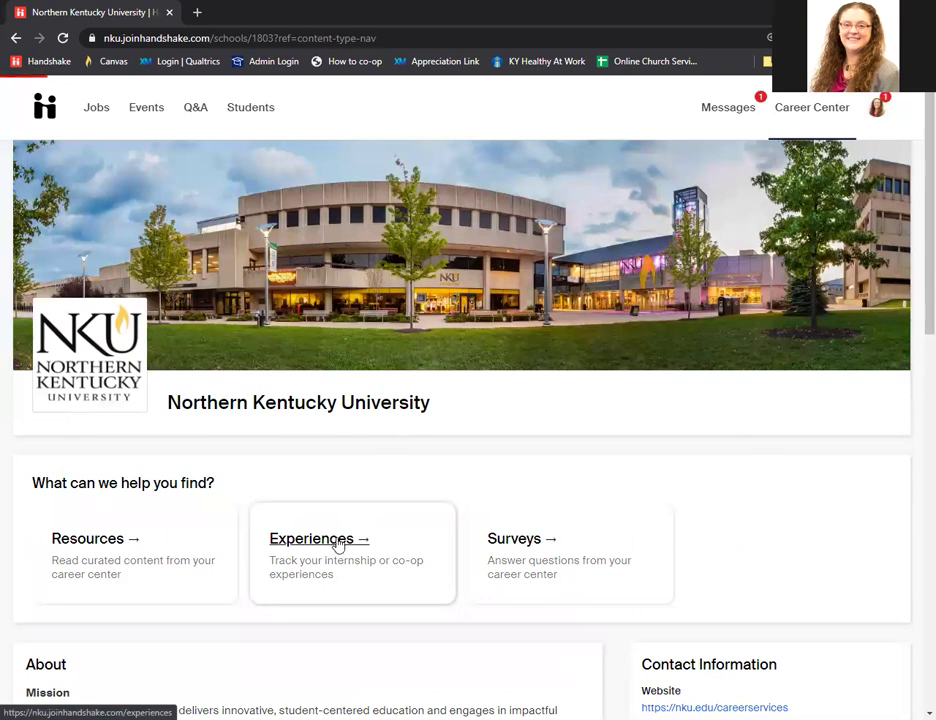
pyautogui.click(338, 545)
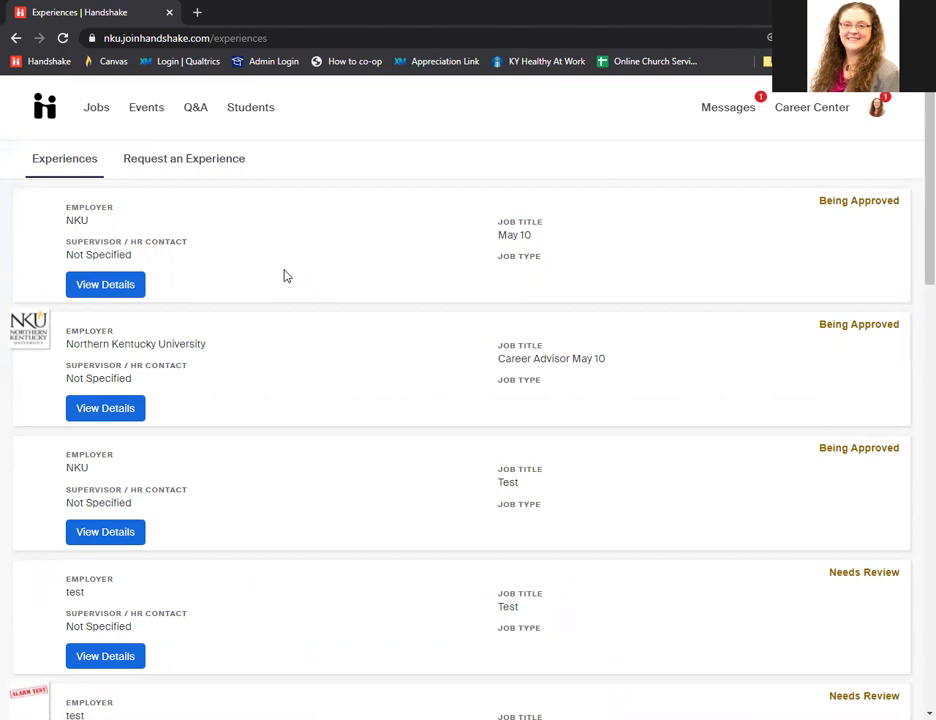
pyautogui.click(190, 167)
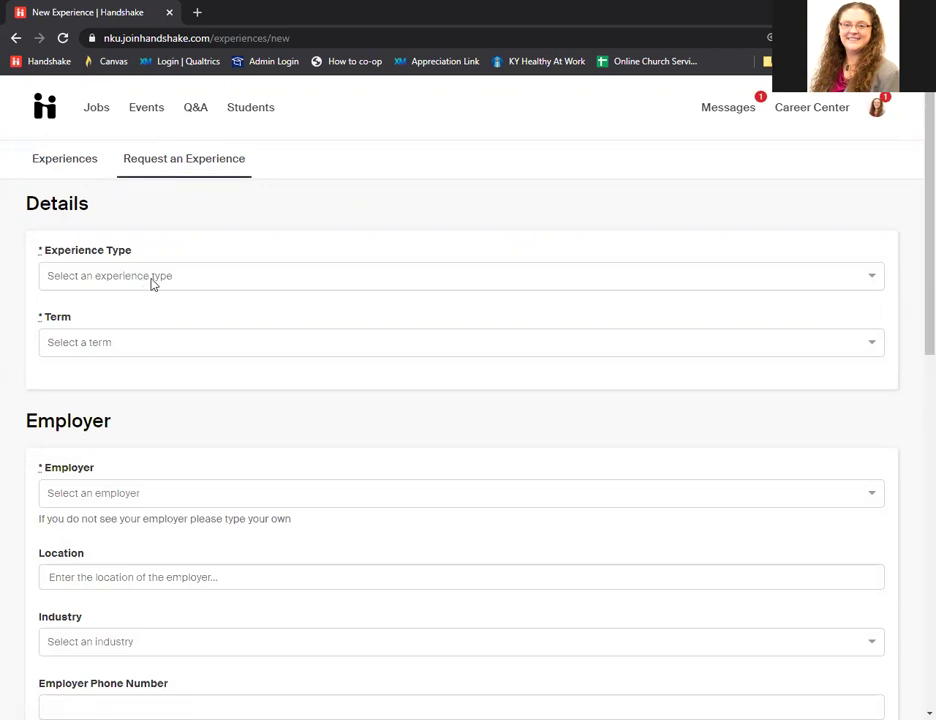
# Set the Experience Type to Communication Studies Co-op (CEP 300).
pyautogui.click(188, 277)
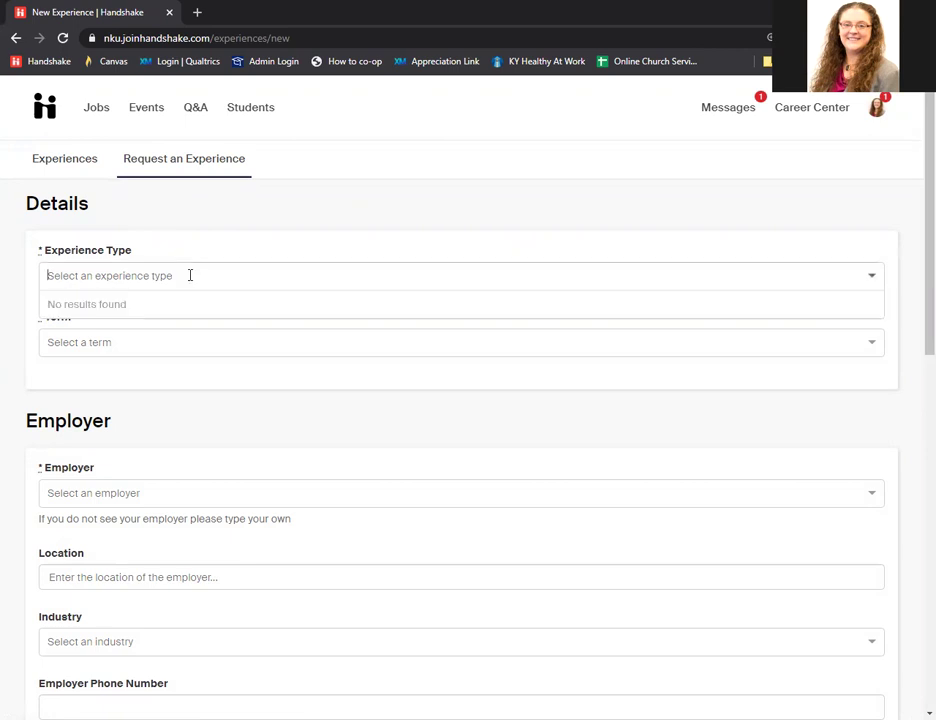
pyautogui.scroll(-4, 155, 328)
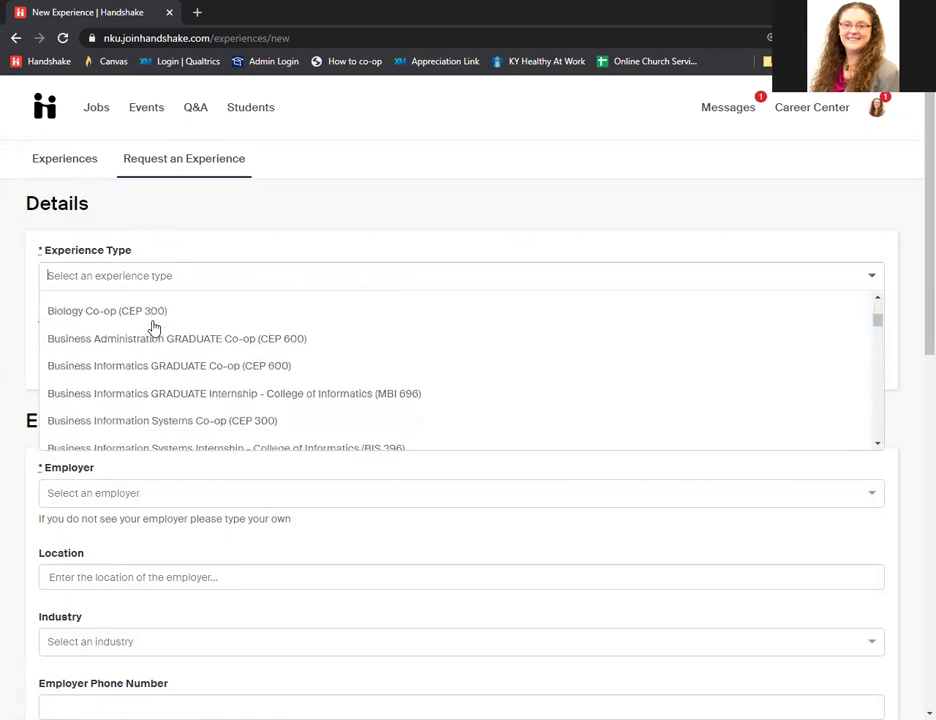
pyautogui.scroll(-4, 155, 328)
pyautogui.scroll(7, 155, 328)
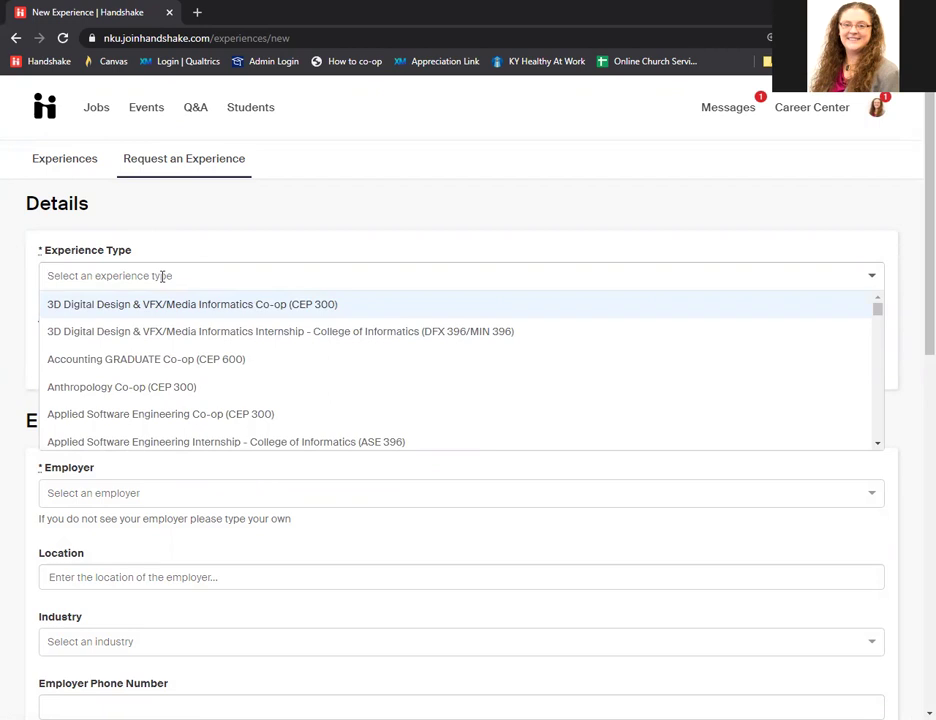
pyautogui.write('stat')
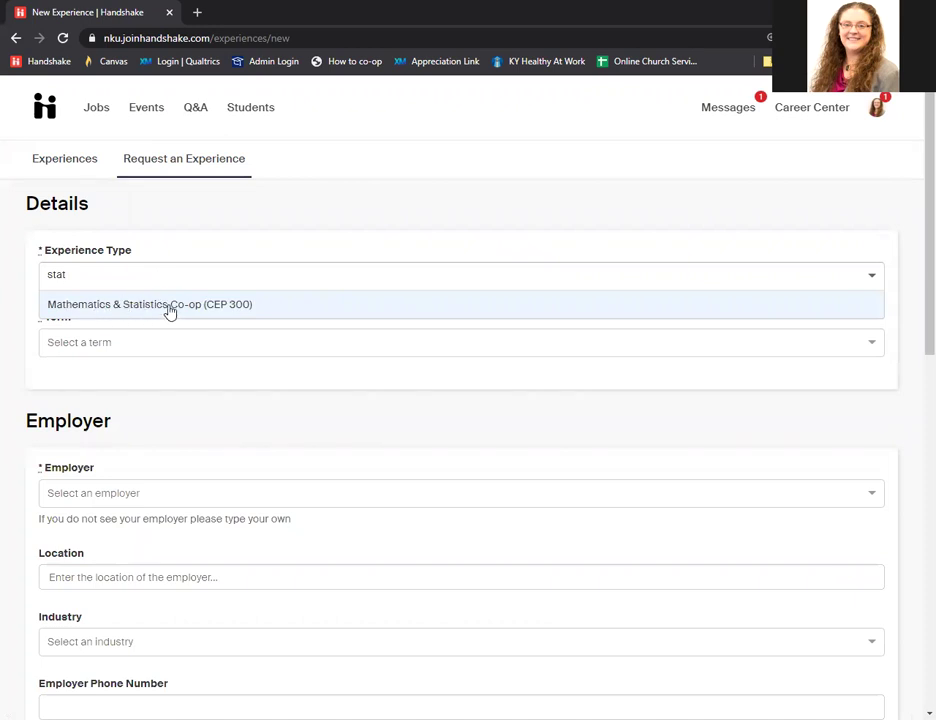
pyautogui.moveTo(74, 272); pyautogui.dragTo(42, 272)
pyautogui.press('BackSpace')
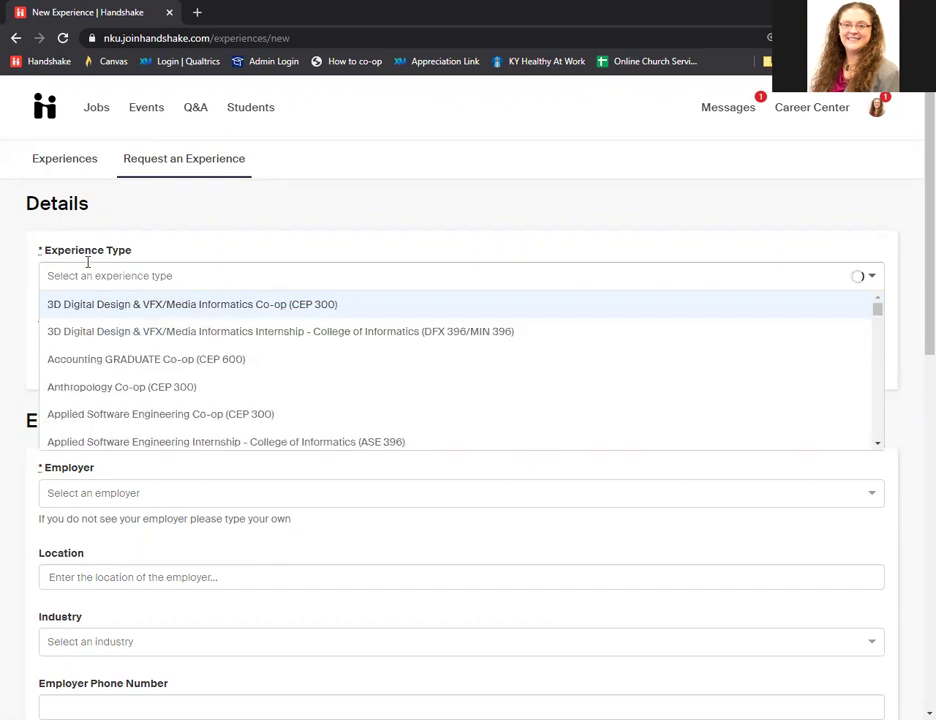
pyautogui.write('Commun')
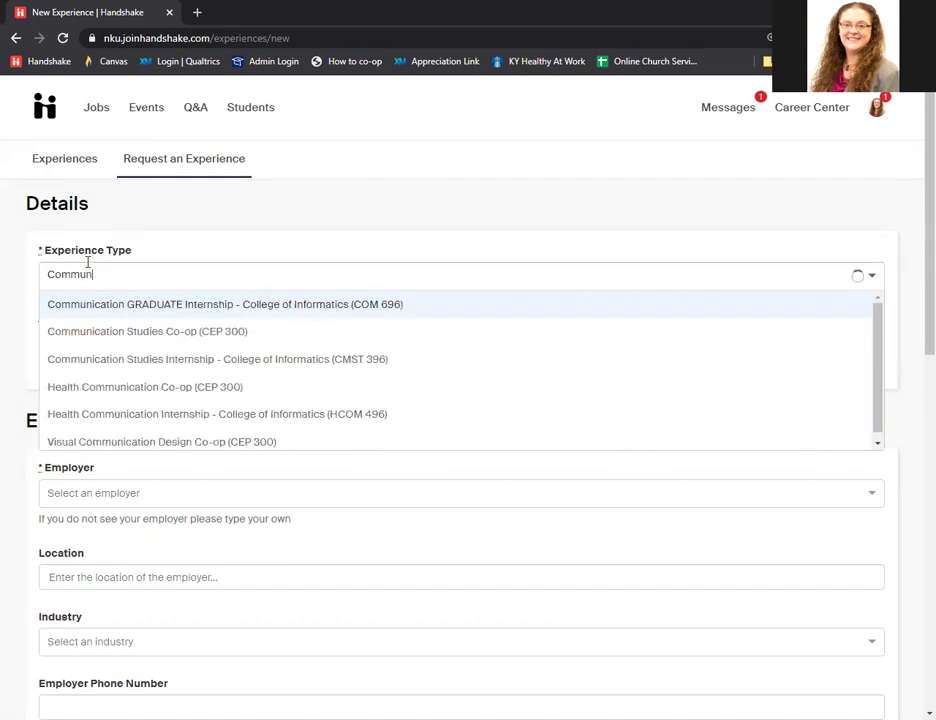
pyautogui.write('ication')
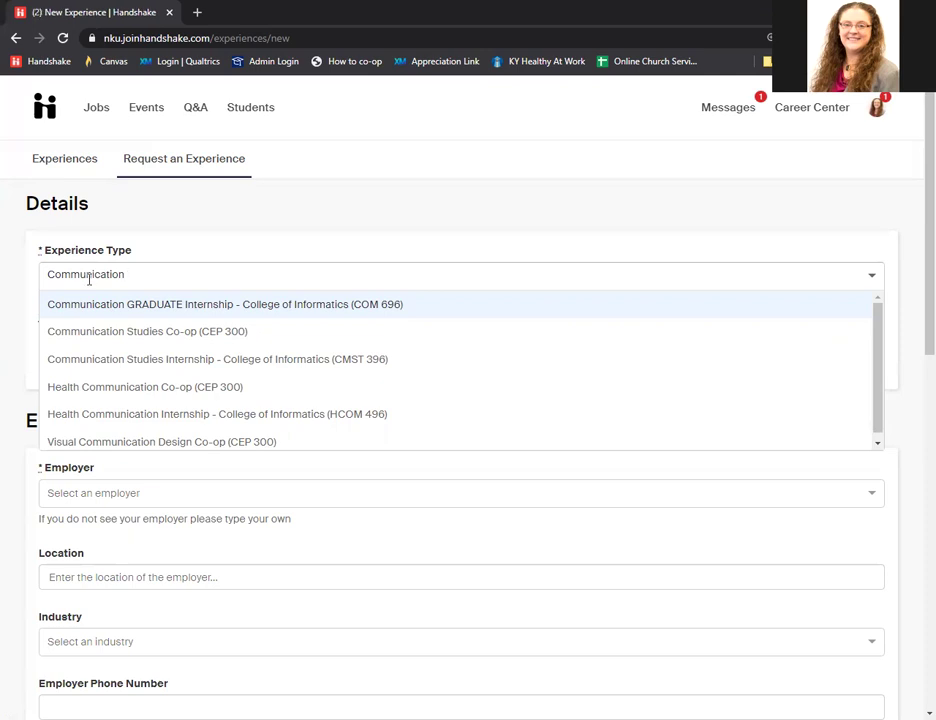
pyautogui.click(96, 334)
# Set the request's Term to Fall 2021.
pyautogui.click(106, 344)
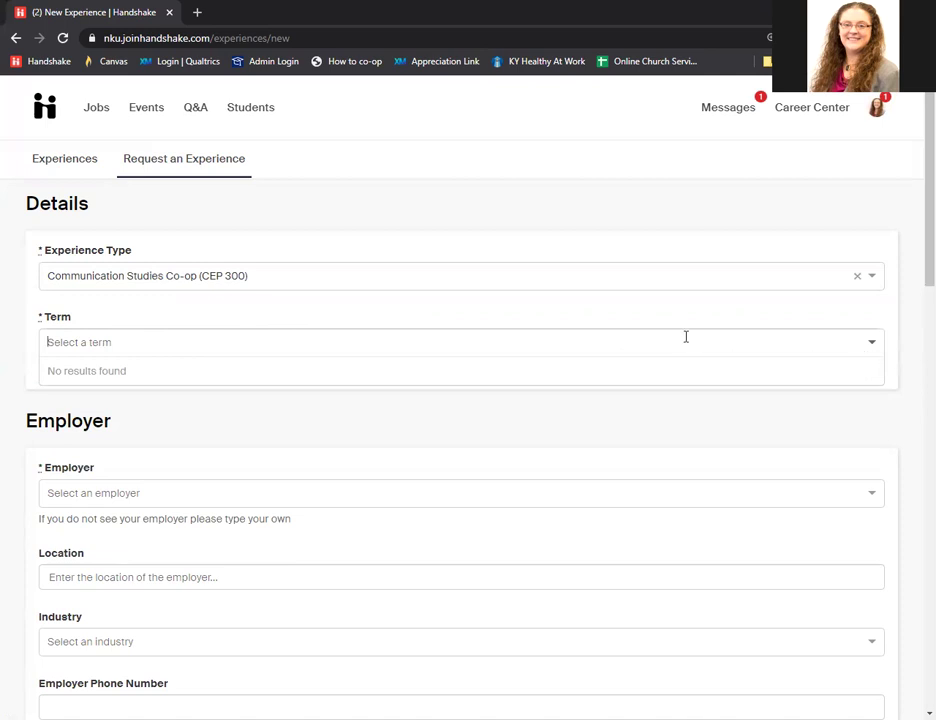
pyautogui.click(150, 338)
pyautogui.click(144, 340)
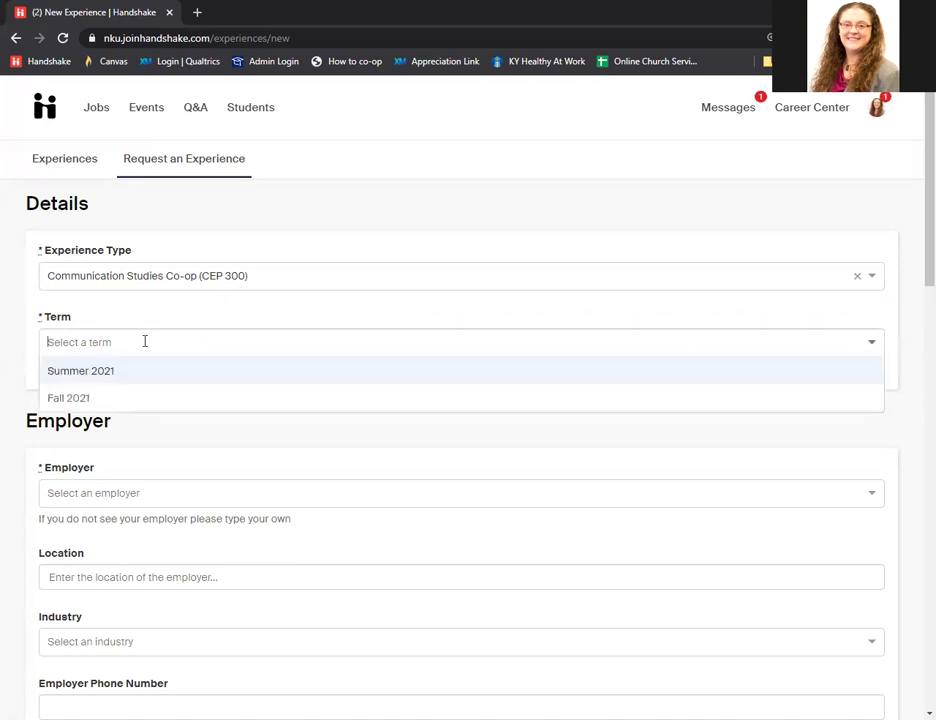
pyautogui.click(99, 402)
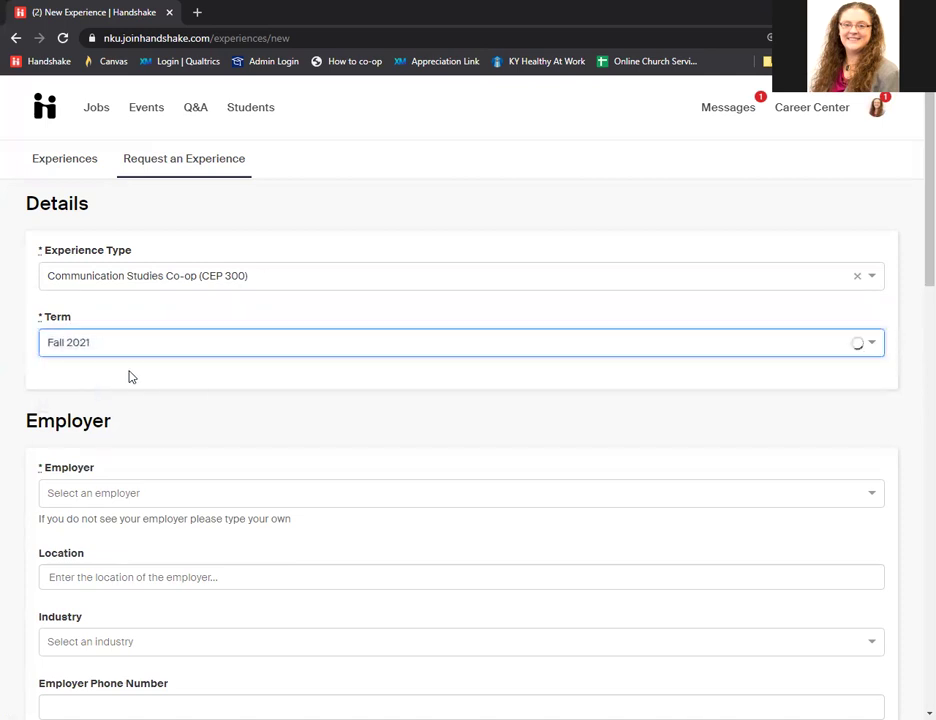
pyautogui.scroll(-2, 171, 347)
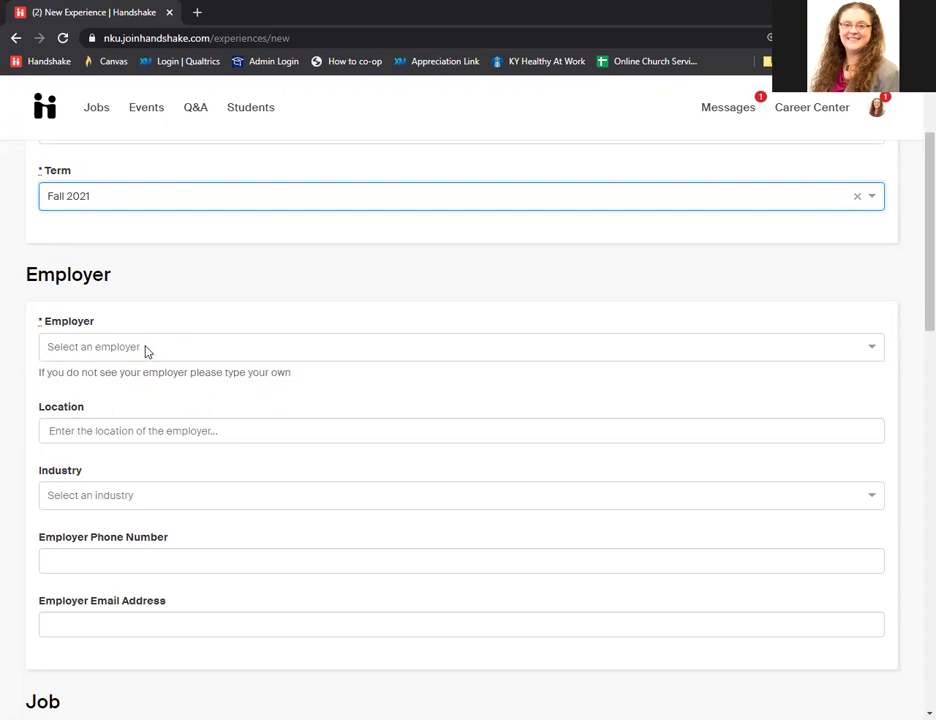
# Choose Northern Kentucky University as the employer, replacing an initial Central Volleyball pick.
pyautogui.click(146, 348)
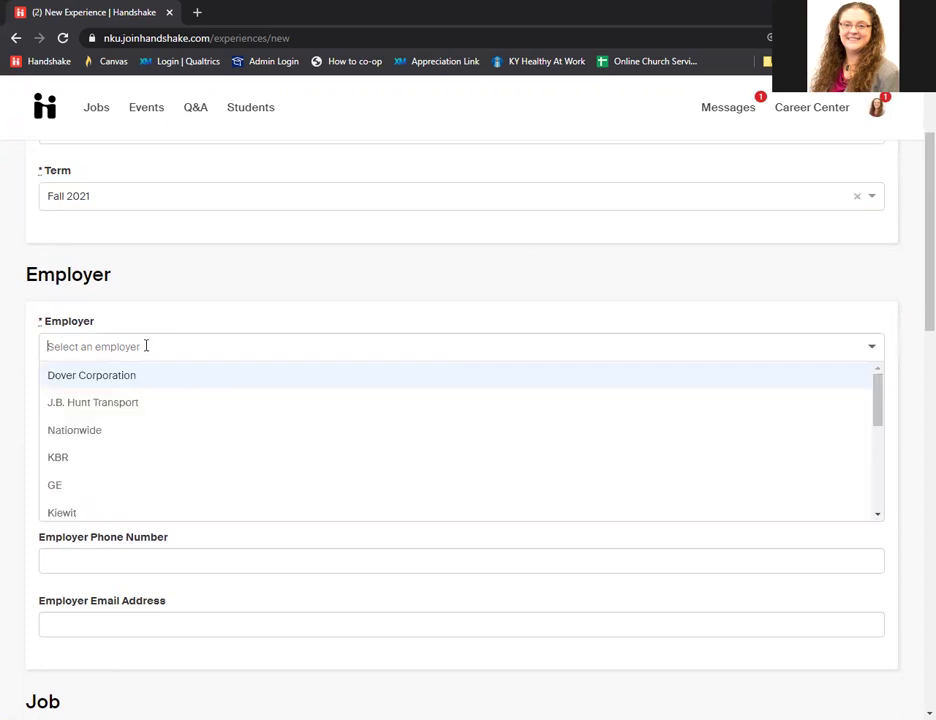
pyautogui.write('Ce')
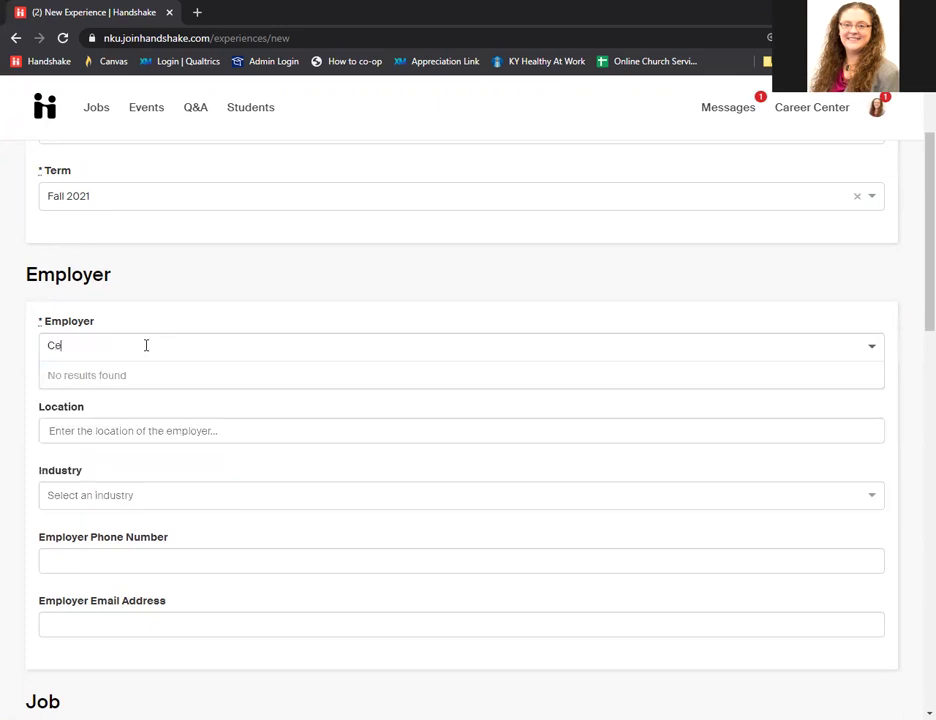
pyautogui.write('ntral')
pyautogui.press('BackSpace')
pyautogui.press('BackSpace')
pyautogui.write('al C')
pyautogui.press('BackSpace')
pyautogui.write('Volley')
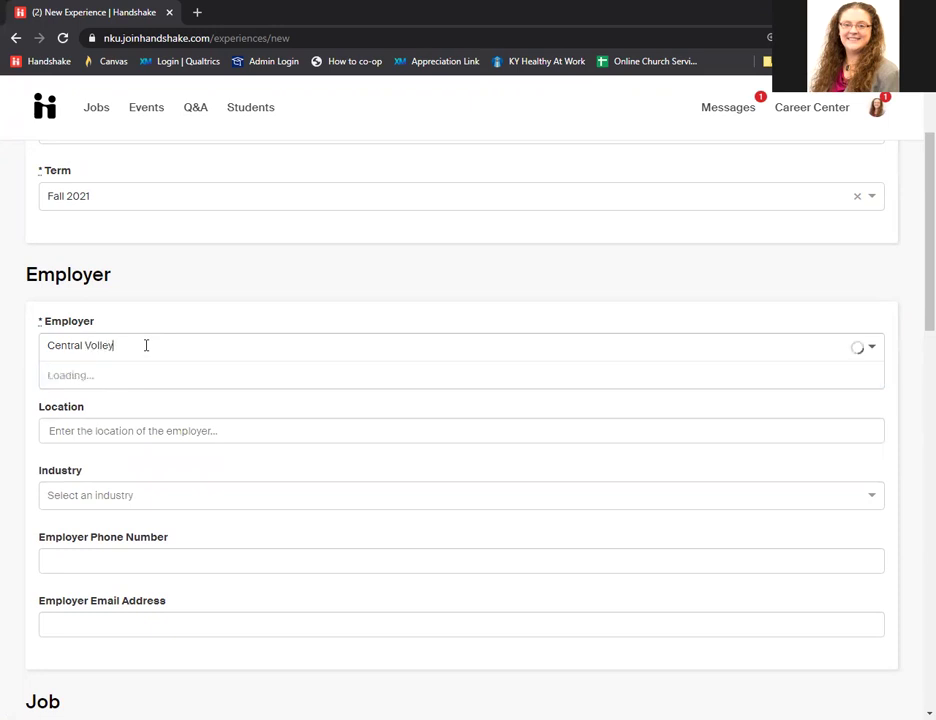
pyautogui.write('ball')
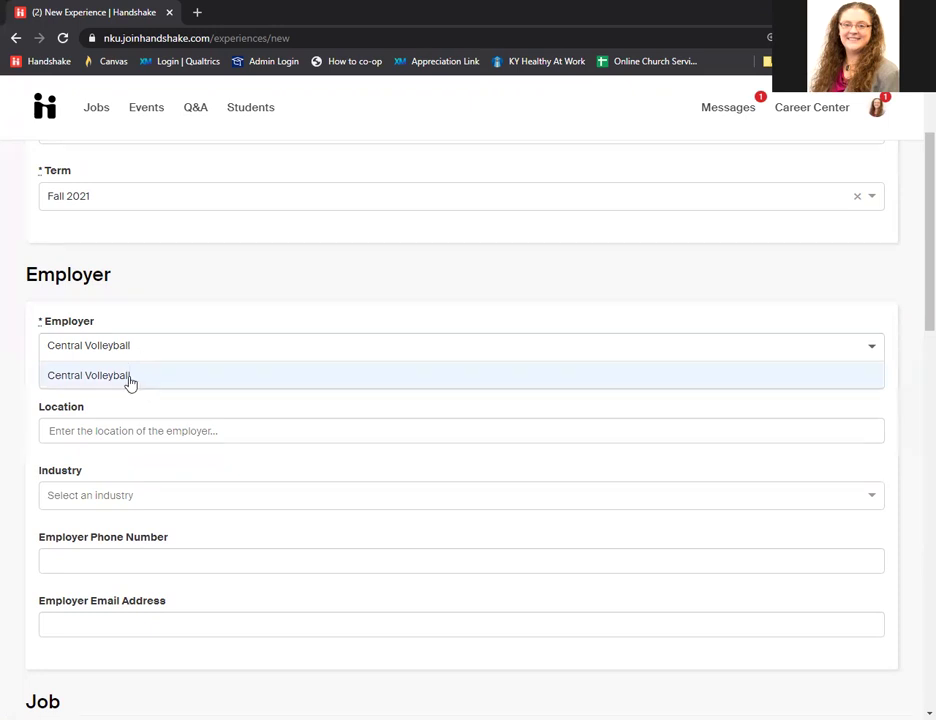
pyautogui.click(130, 377)
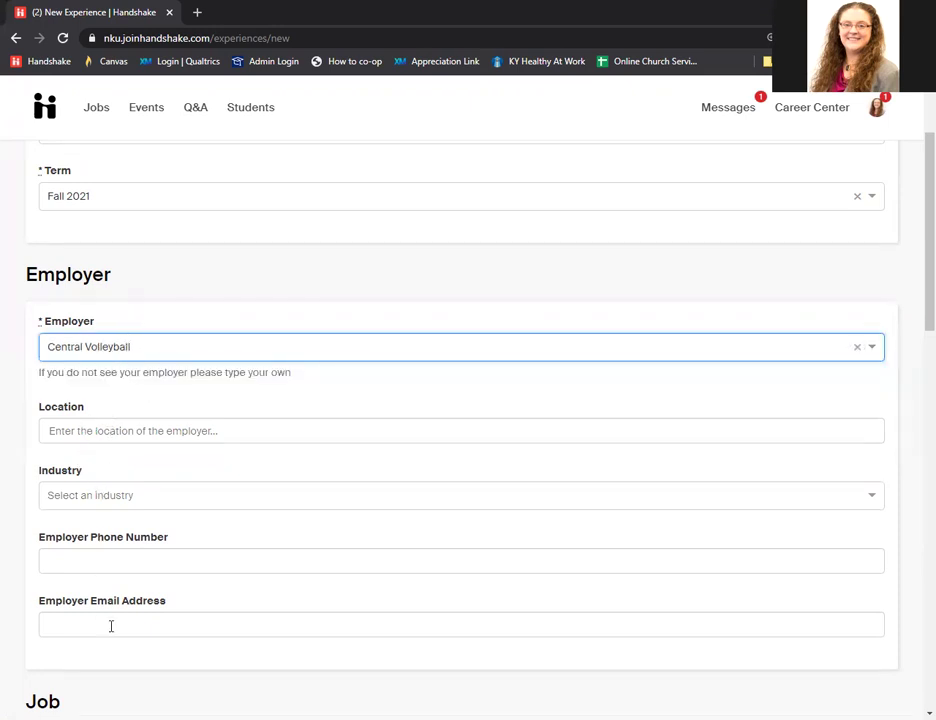
pyautogui.click(146, 347)
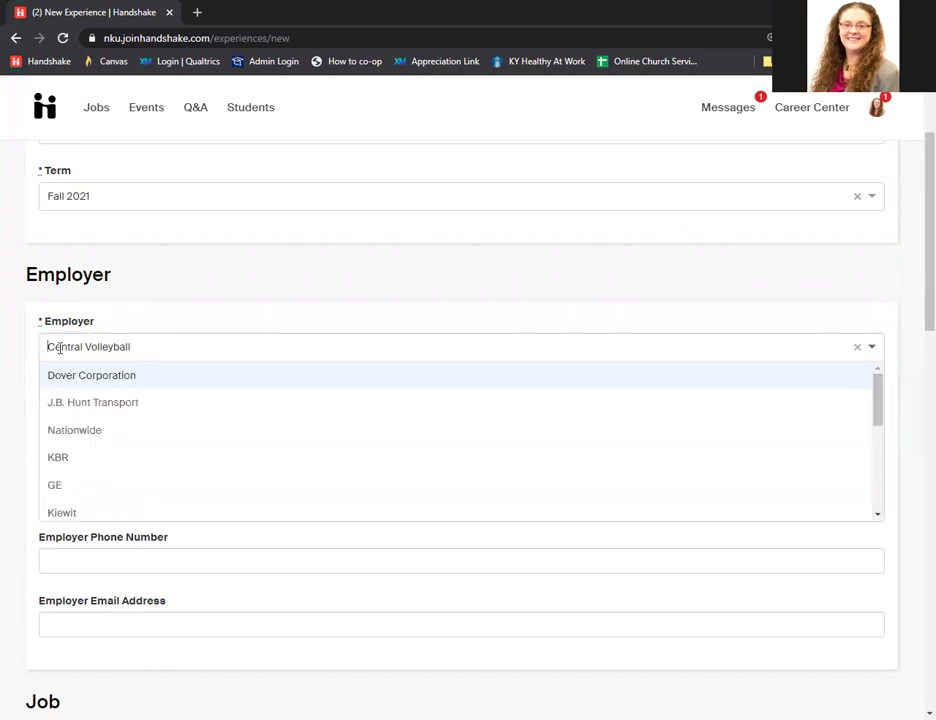
pyautogui.click(857, 348)
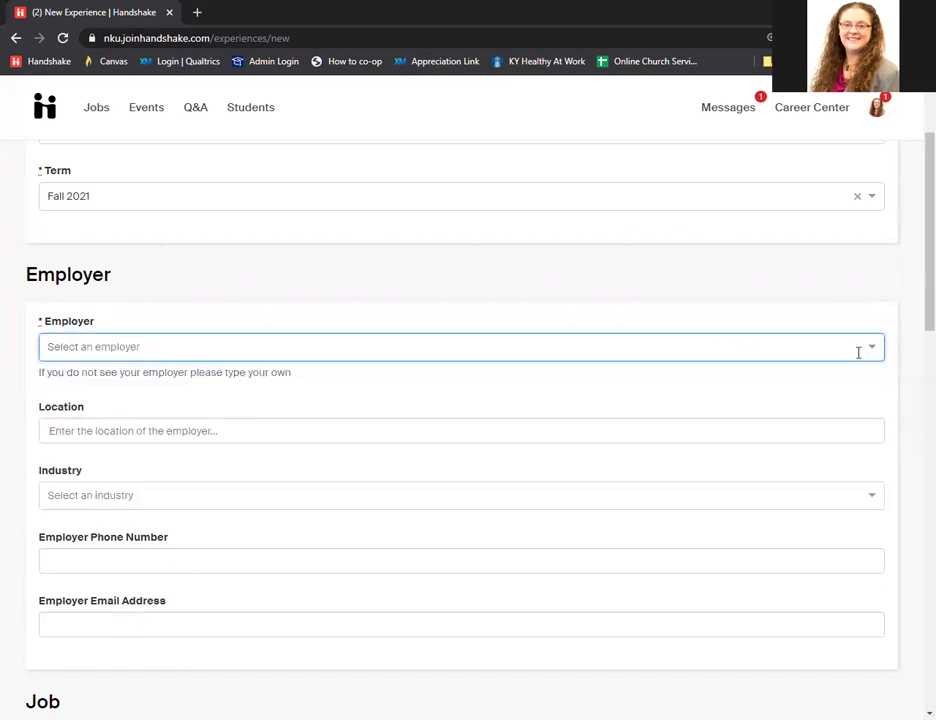
pyautogui.write('North')
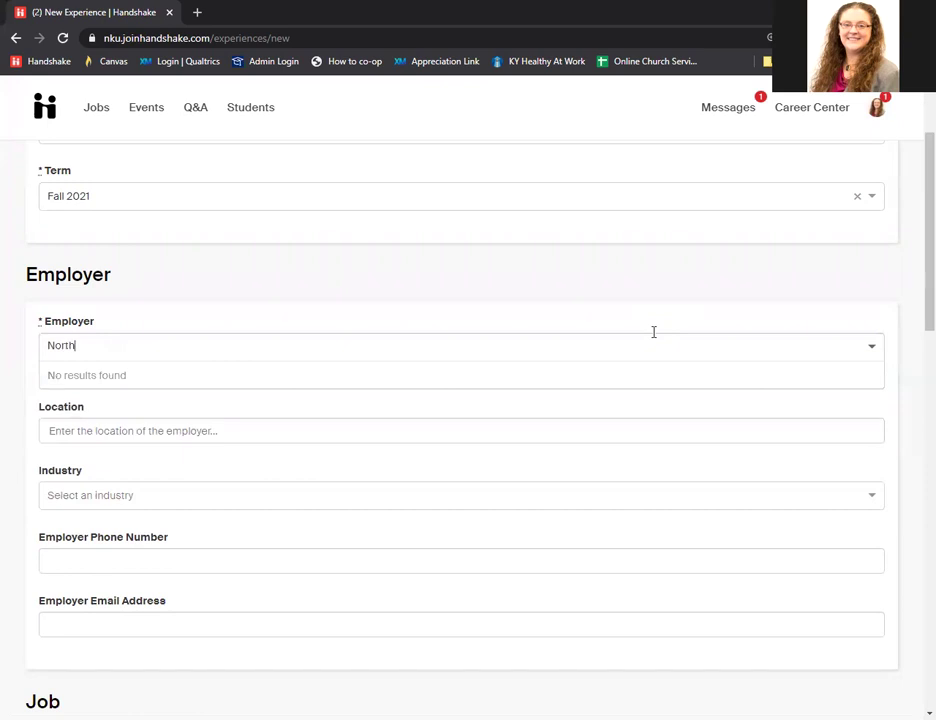
pyautogui.write('ern ')
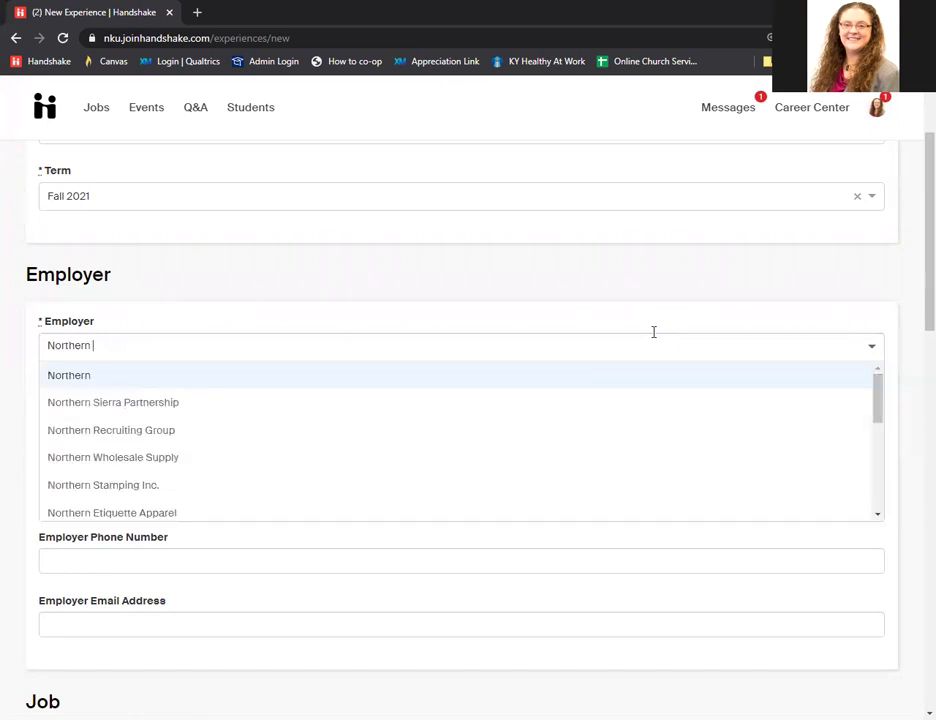
pyautogui.write('Kentucky')
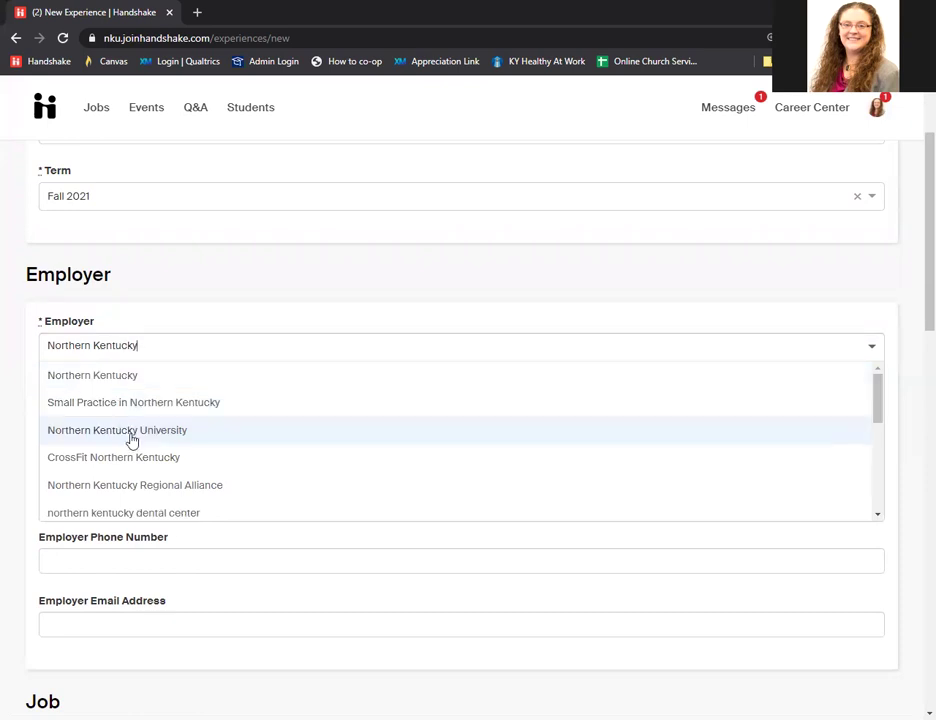
pyautogui.click(151, 433)
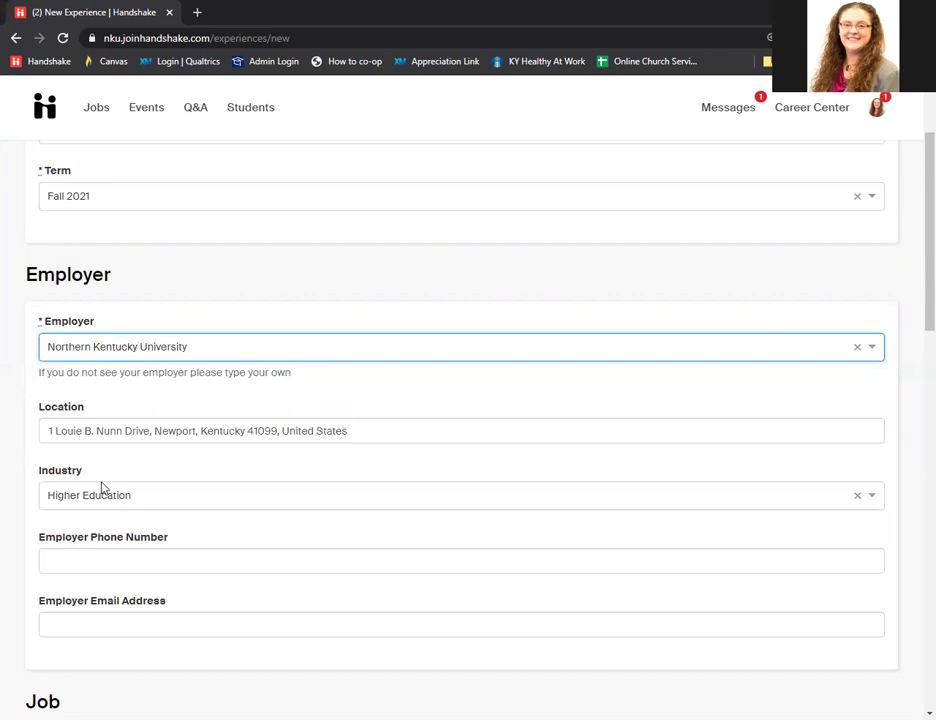
# Fill in the employer's phone number and e-mail address.
pyautogui.scroll(-2, 138, 470)
pyautogui.click(146, 410)
pyautogui.write('123-456-7890')
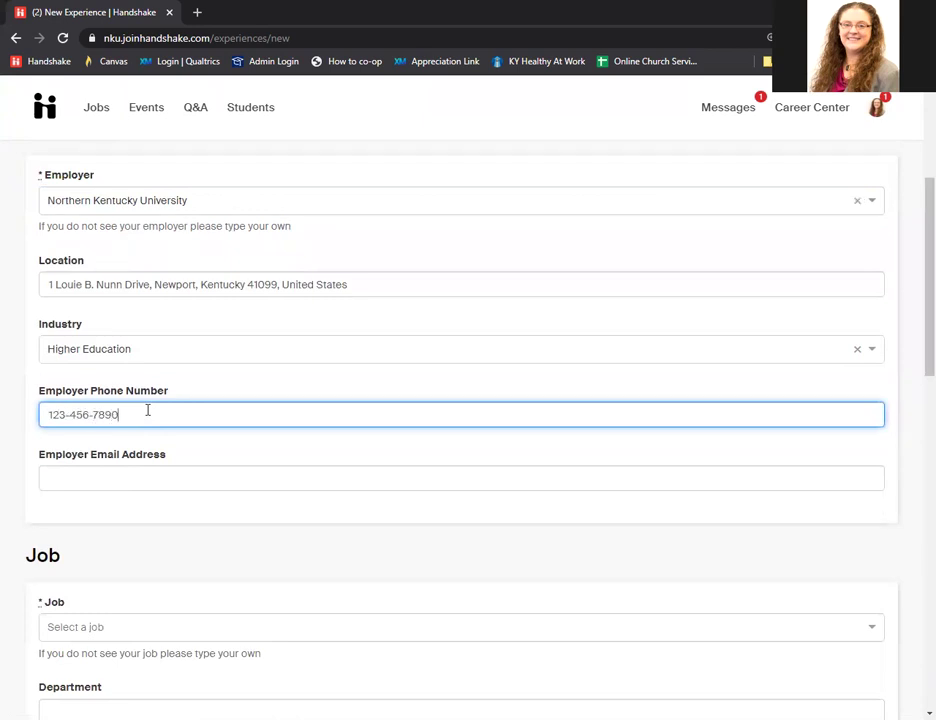
pyautogui.click(116, 474)
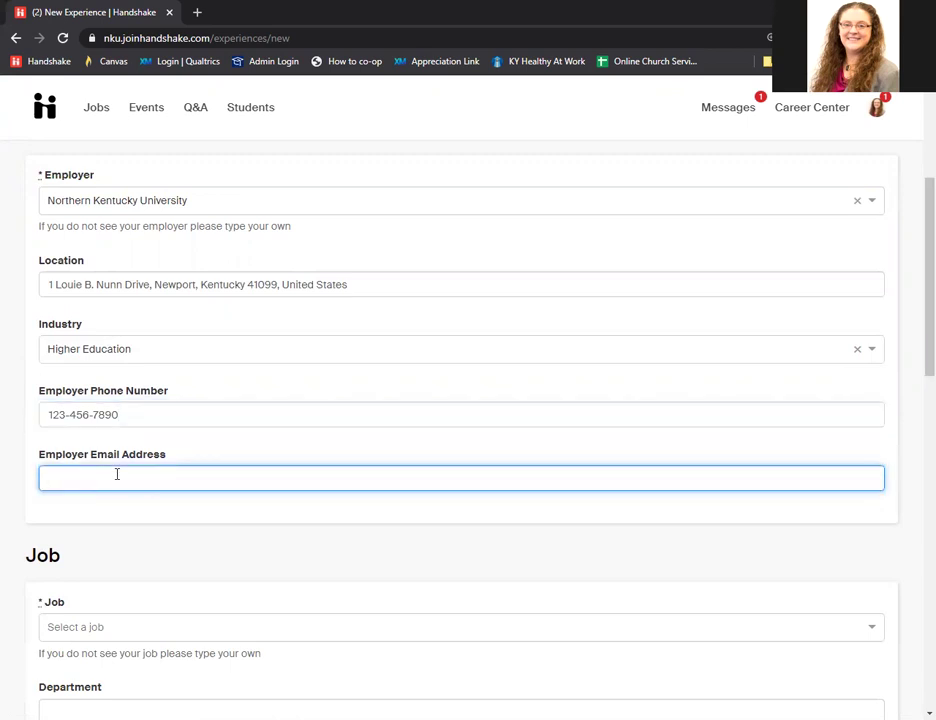
pyautogui.write('a@nku.edu')
pyautogui.scroll(-4, 116, 474)
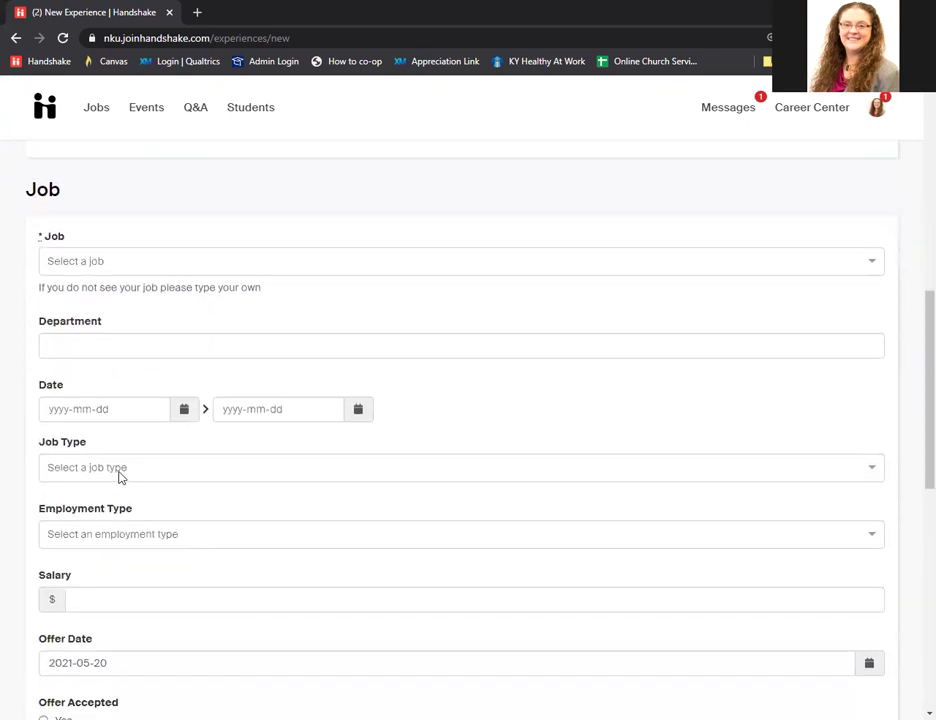
# Enter Communication Intern as the job and Career Services as the department.
pyautogui.click(121, 260)
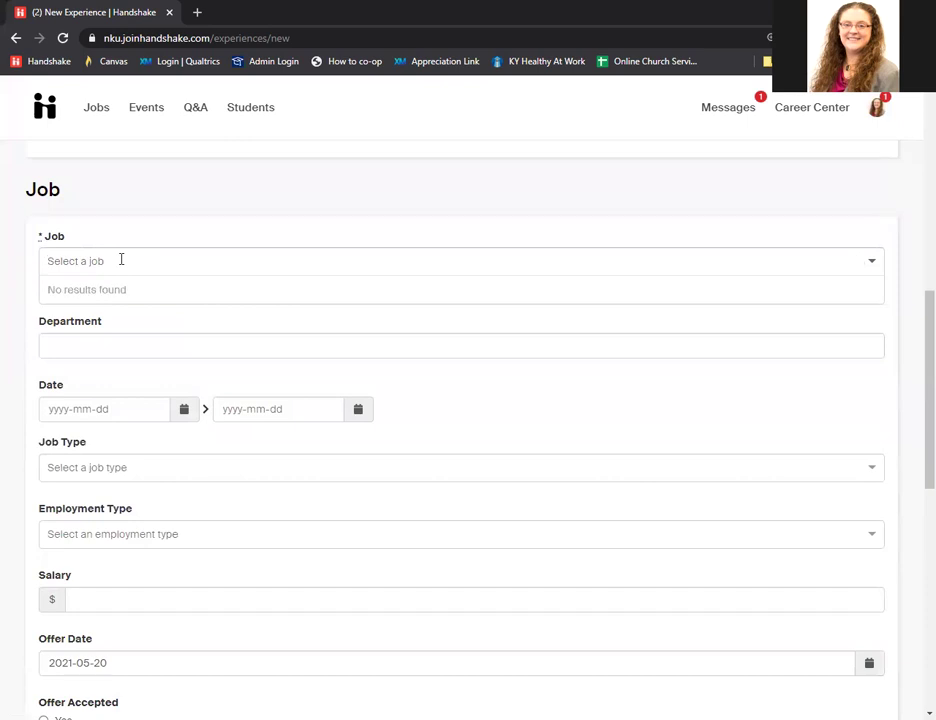
pyautogui.write('Communication Intern')
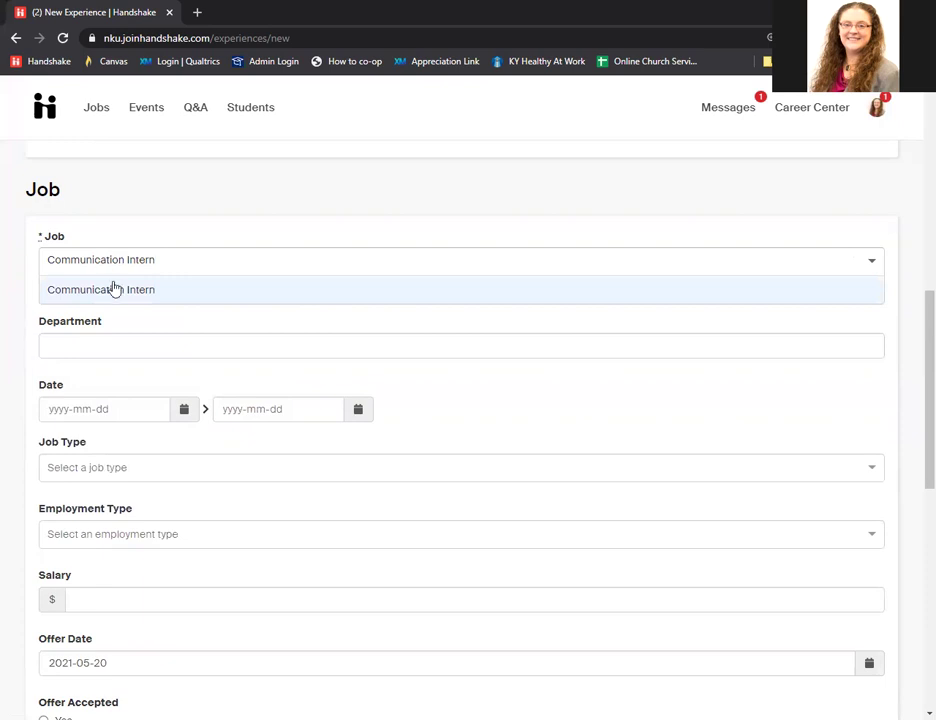
pyautogui.click(115, 289)
pyautogui.click(83, 345)
pyautogui.write('Career S')
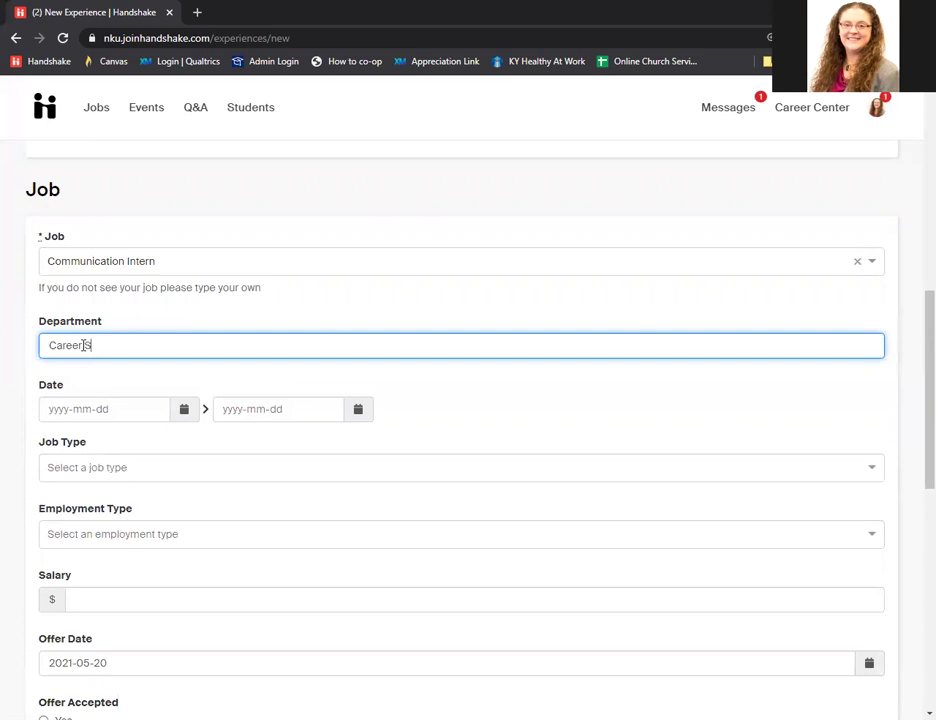
pyautogui.write('ervices')
# Set the job dates from 2021-08-16 to 2021-11-30.
pyautogui.click(181, 411)
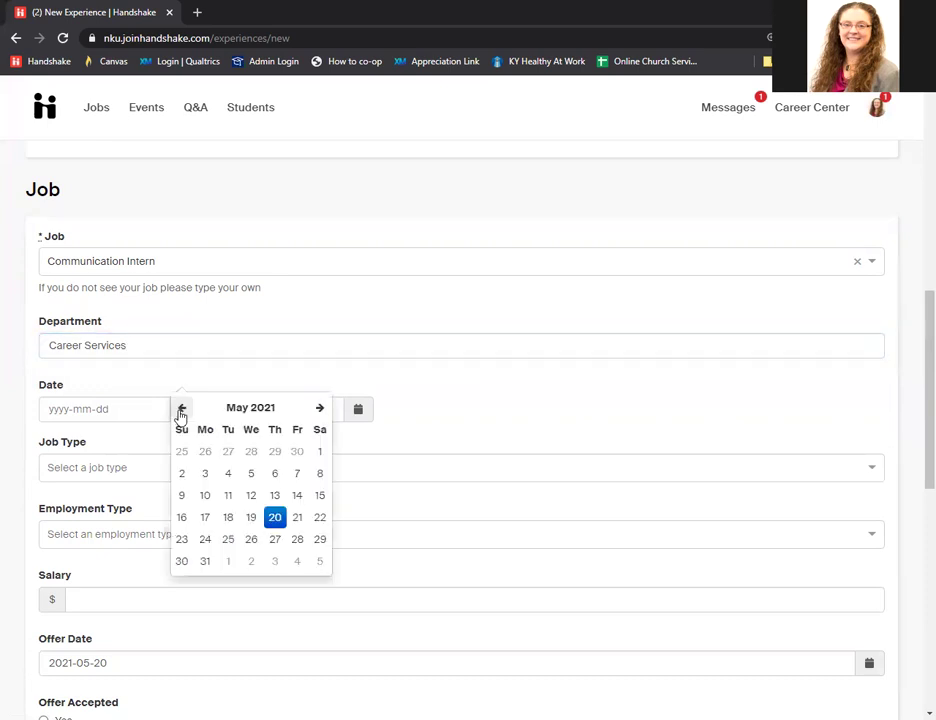
pyautogui.click(317, 409)
pyautogui.click(317, 409)
pyautogui.click(317, 409)
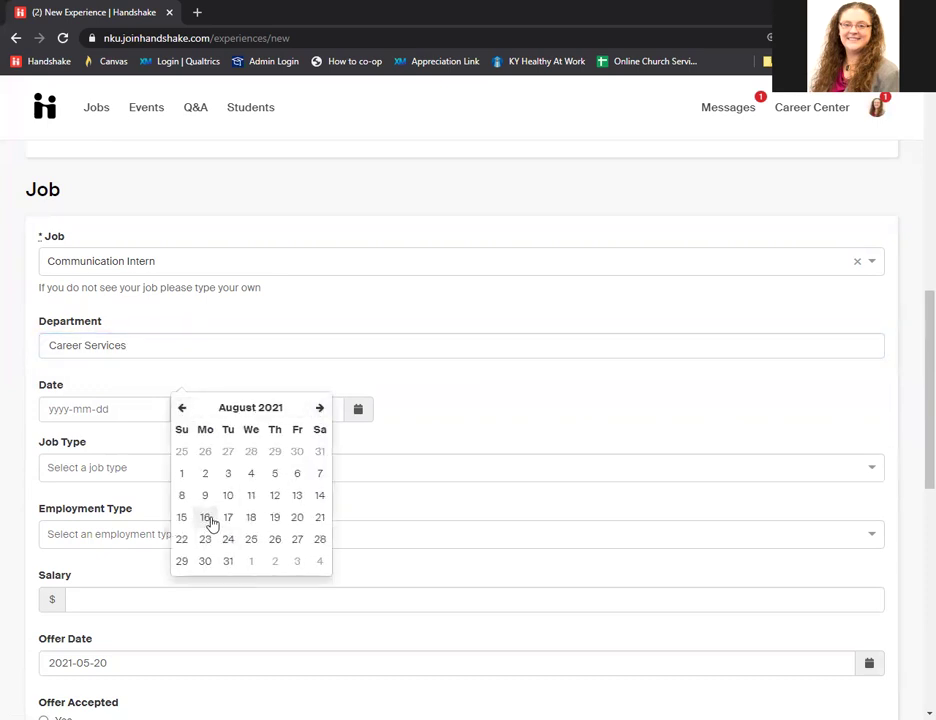
pyautogui.click(205, 517)
pyautogui.click(355, 411)
pyautogui.click(491, 410)
pyautogui.click(491, 411)
pyautogui.click(491, 411)
pyautogui.click(491, 410)
pyautogui.click(491, 410)
pyautogui.click(491, 410)
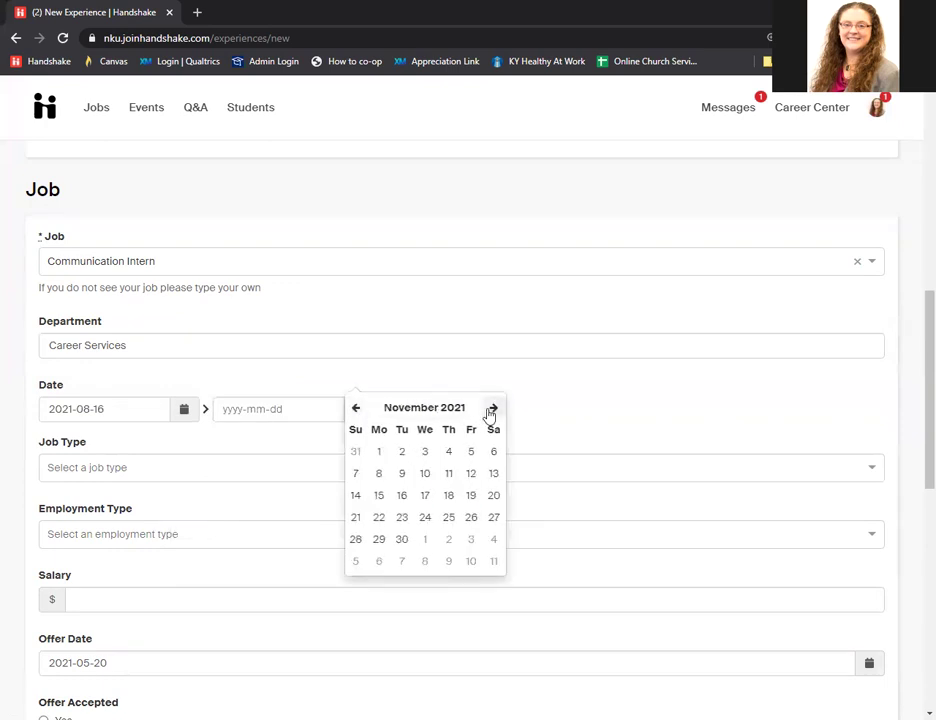
pyautogui.click(401, 541)
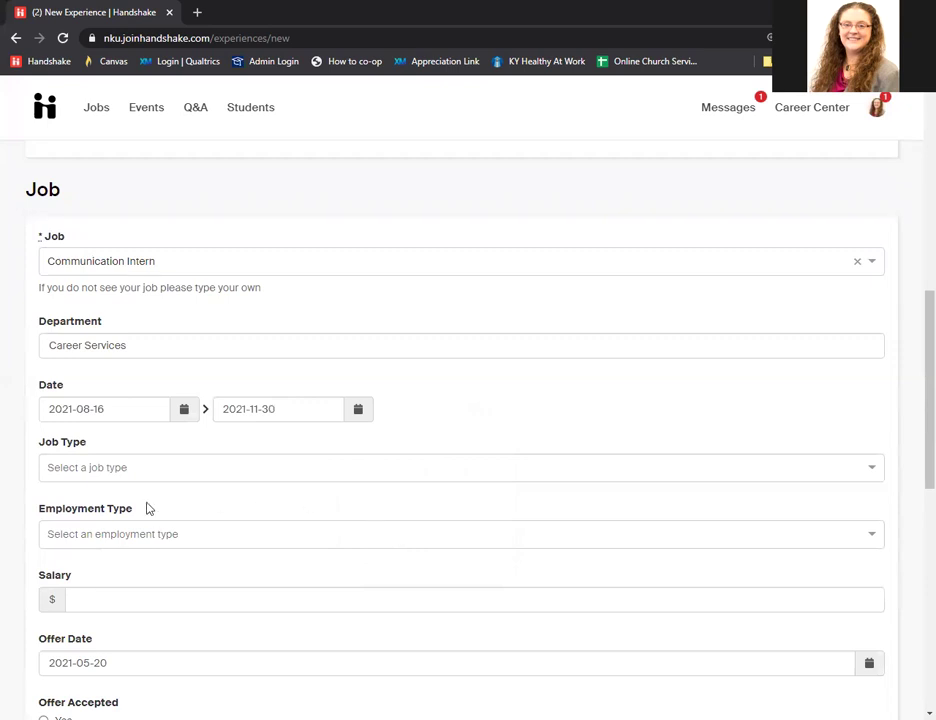
pyautogui.scroll(-1, 142, 506)
# Choose Cooperative Education job type, Part-Time employment, and a $10 hourly salary.
pyautogui.click(125, 394)
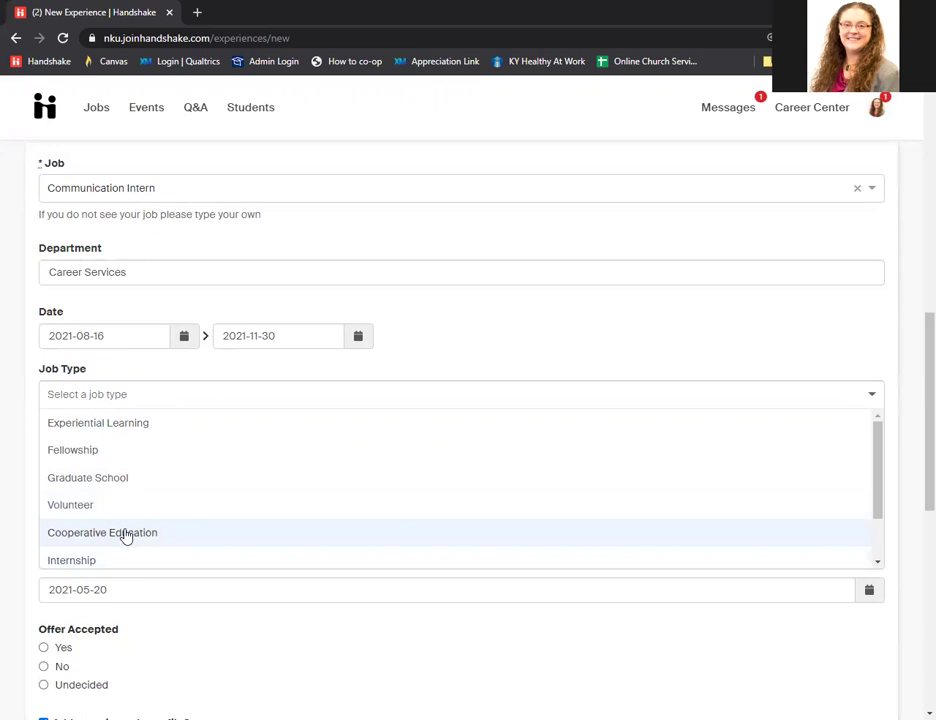
pyautogui.click(126, 535)
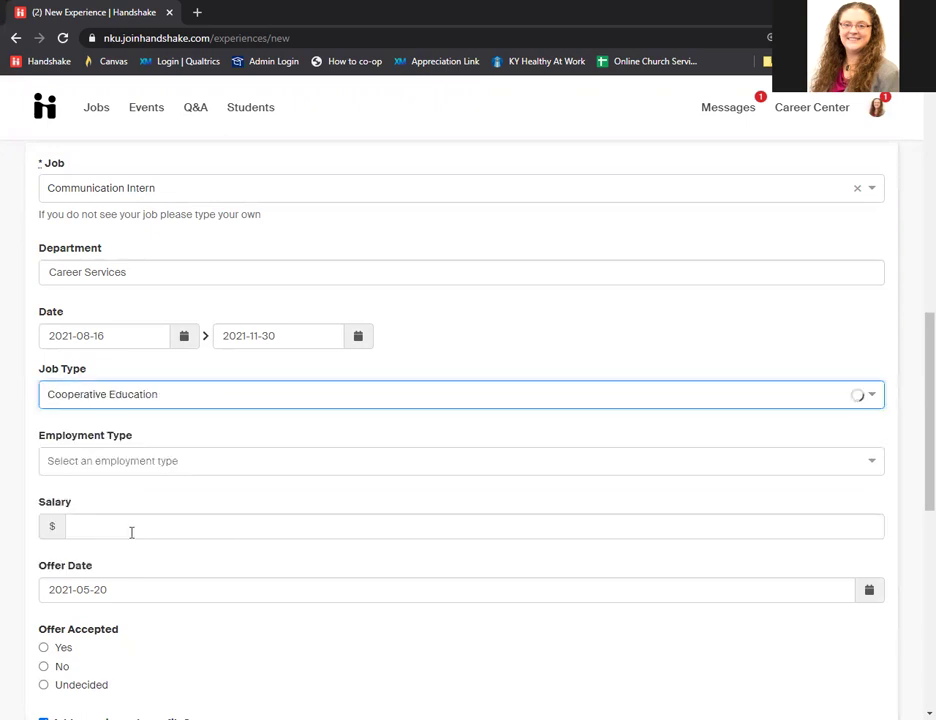
pyautogui.click(145, 461)
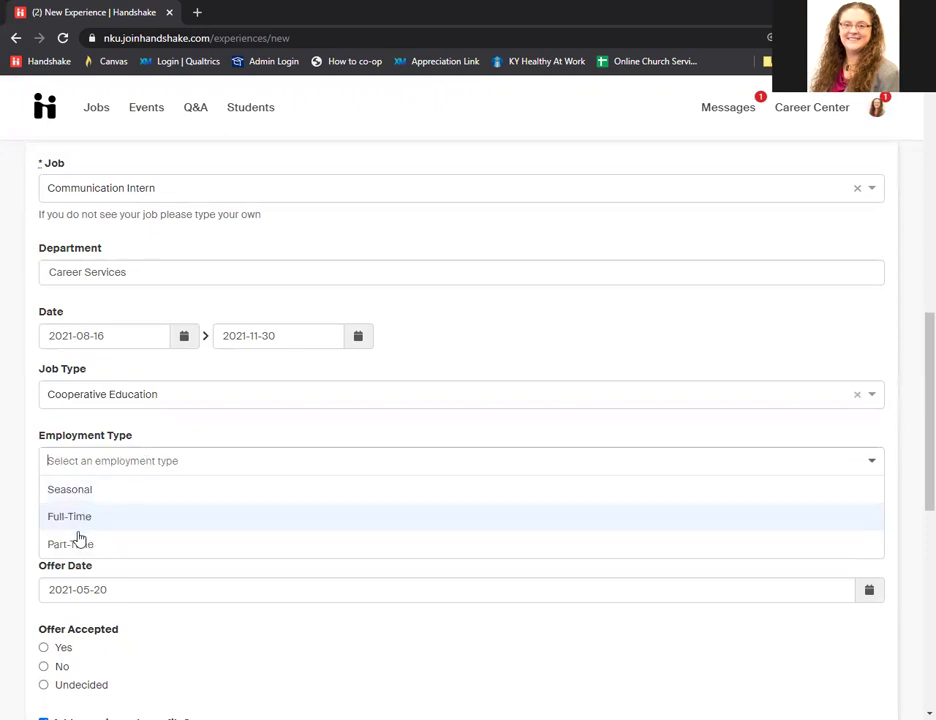
pyautogui.click(82, 545)
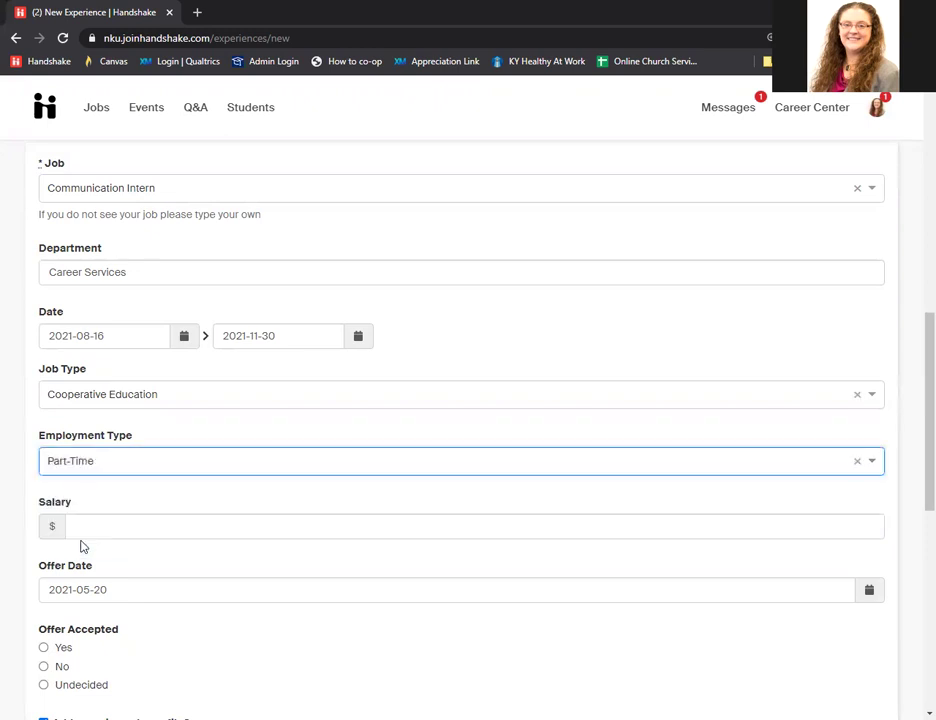
pyautogui.click(92, 522)
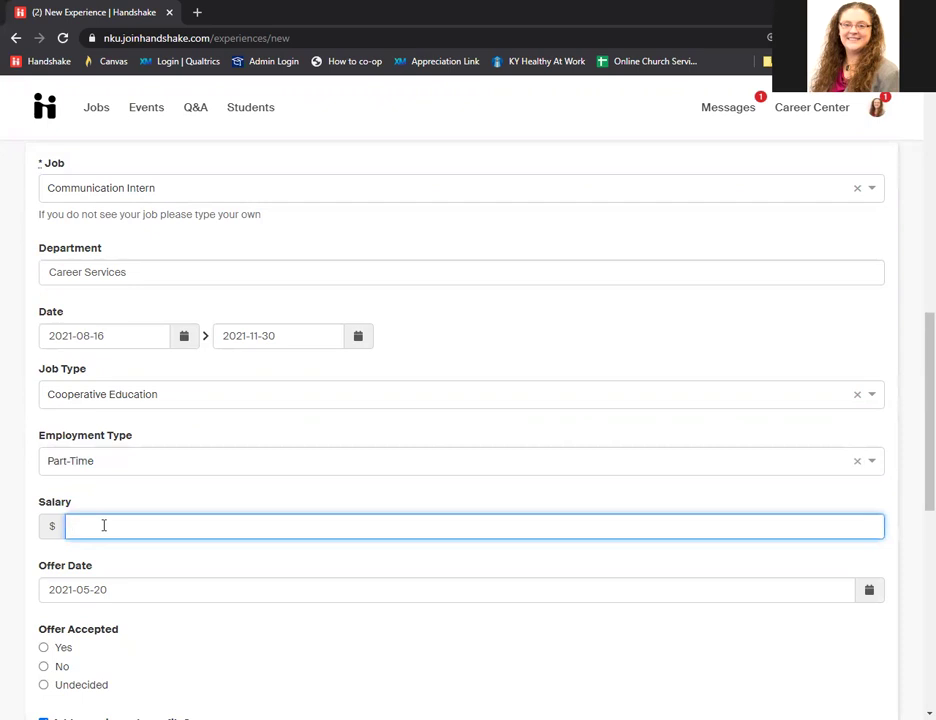
pyautogui.write('10')
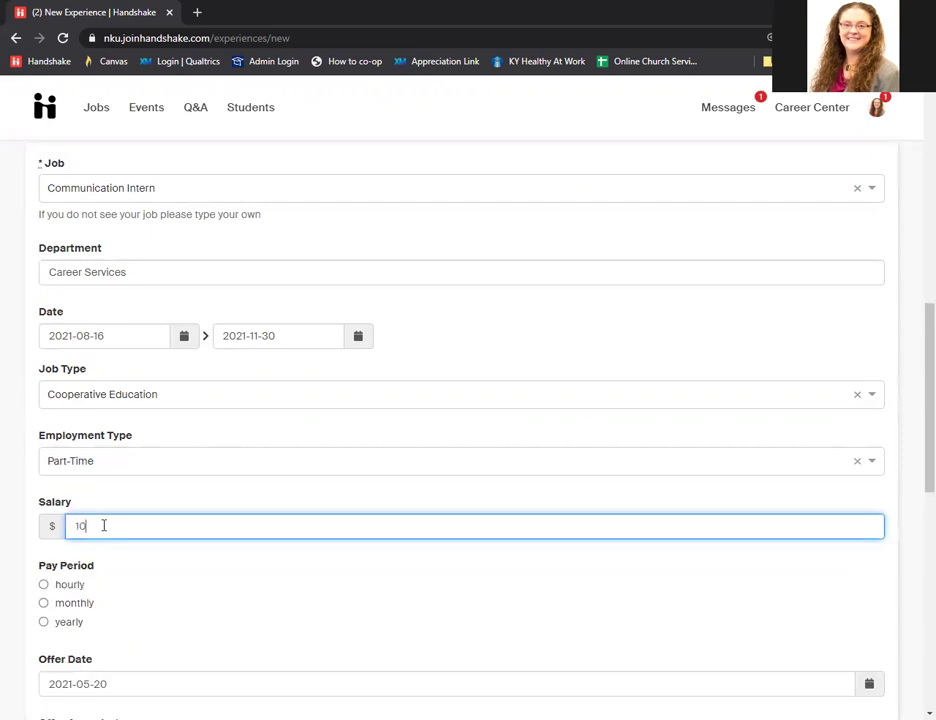
pyautogui.click(62, 588)
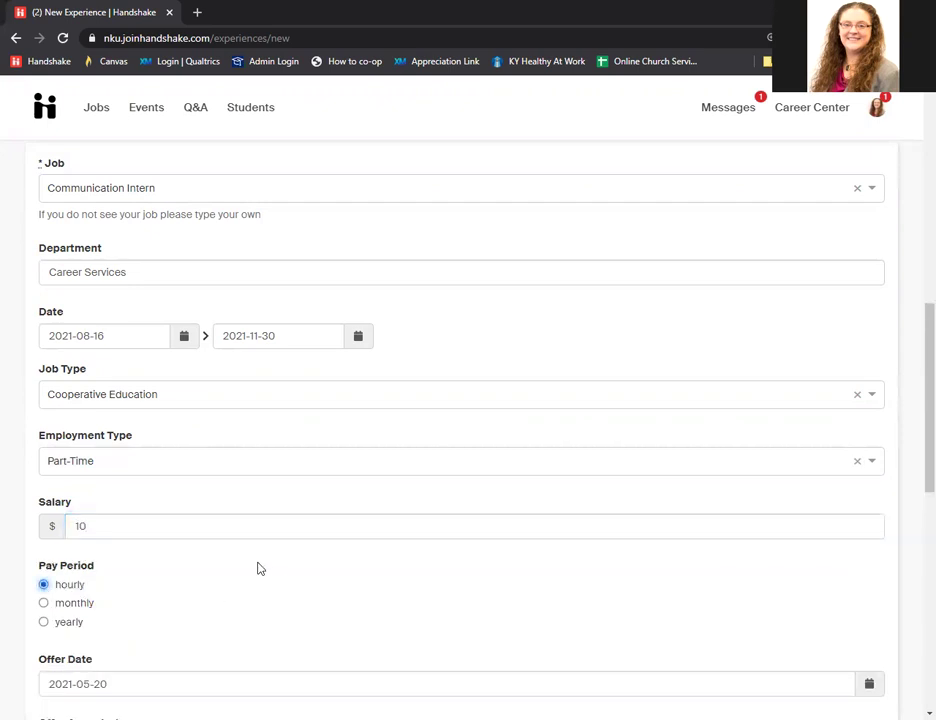
pyautogui.scroll(-4, 261, 568)
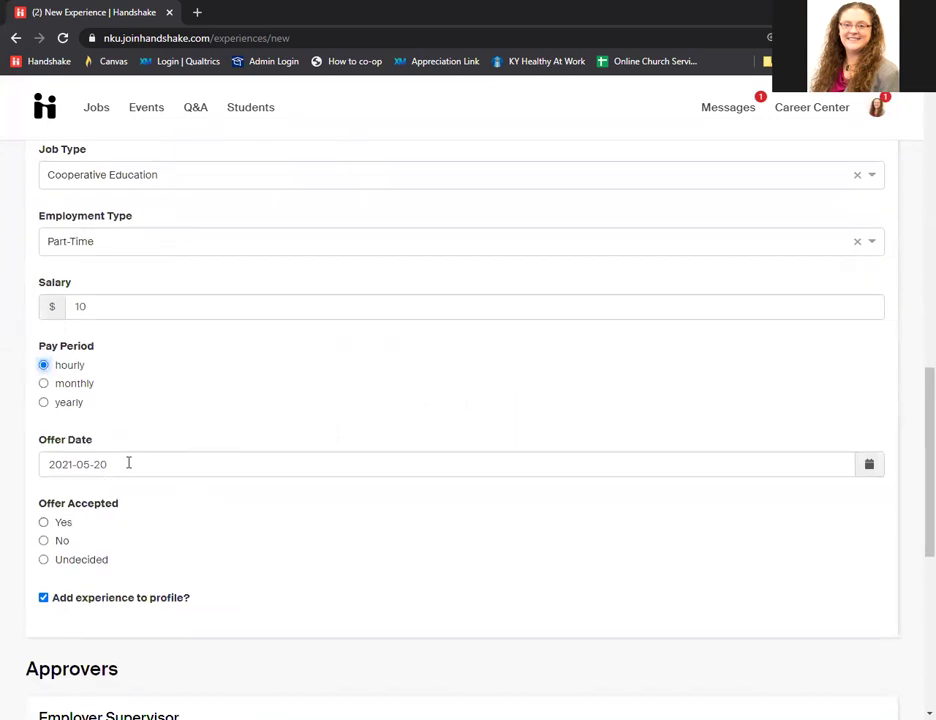
# Set Offer Date 2021-05-14, mark it accepted on 2021-05-14, and skip adding to profile.
pyautogui.click(867, 468)
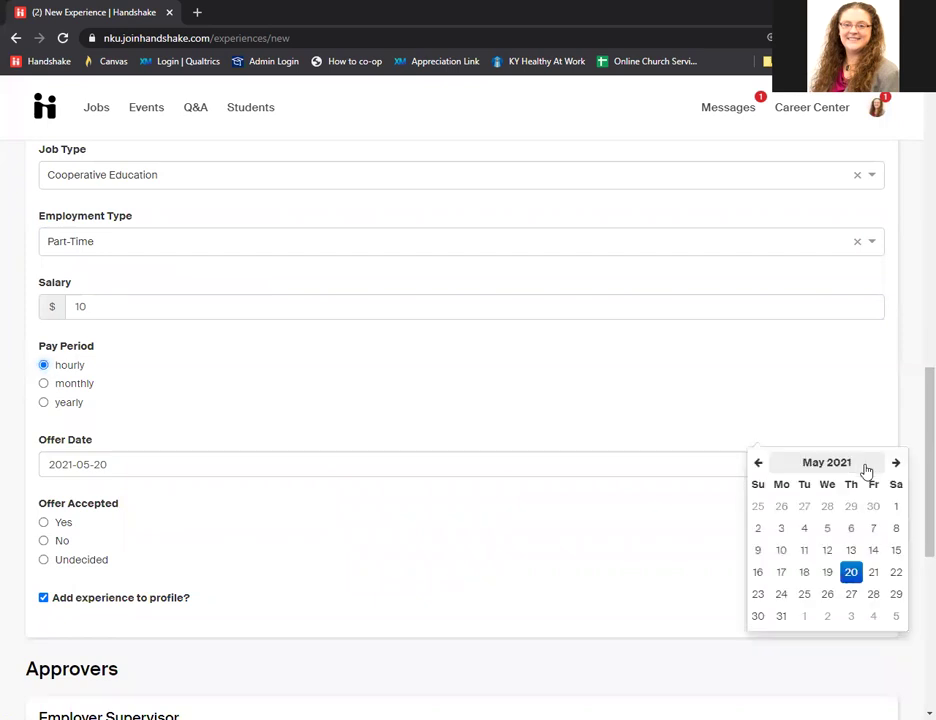
pyautogui.click(875, 552)
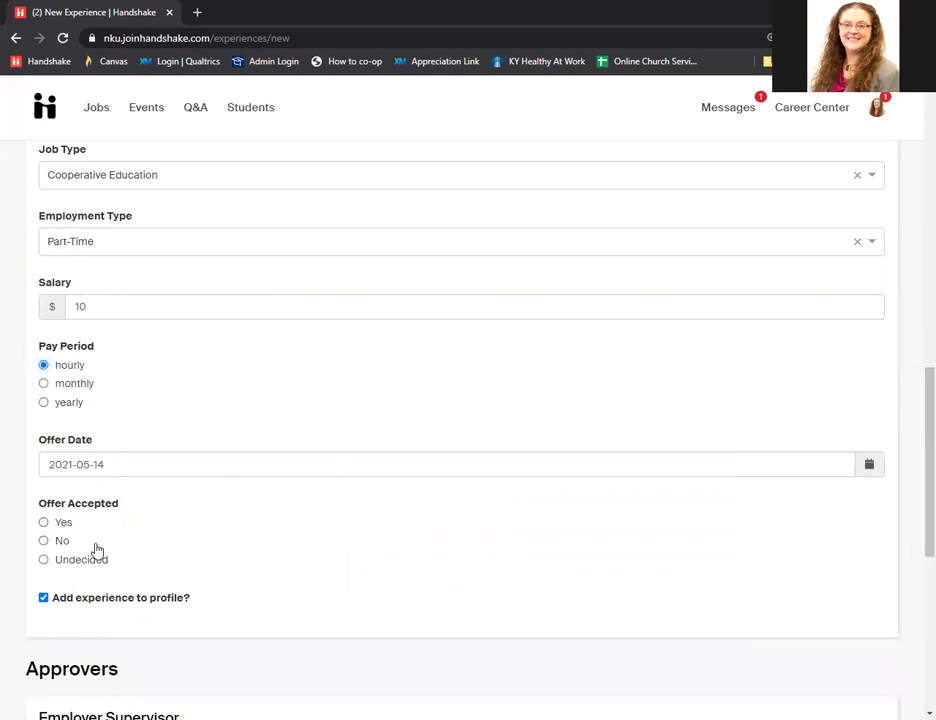
pyautogui.click(44, 523)
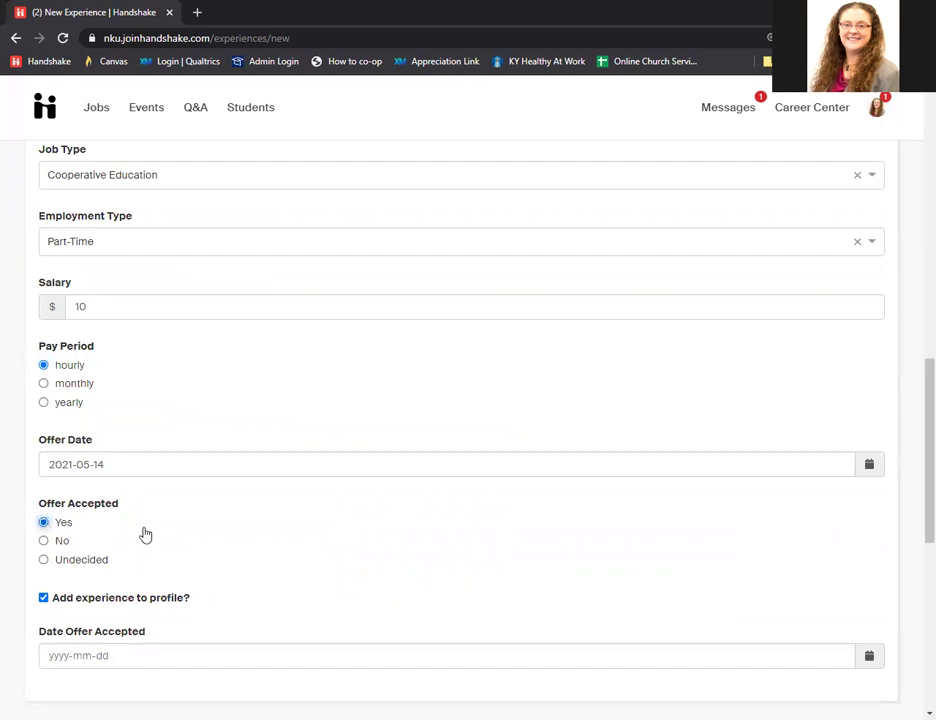
pyautogui.scroll(-1, 145, 527)
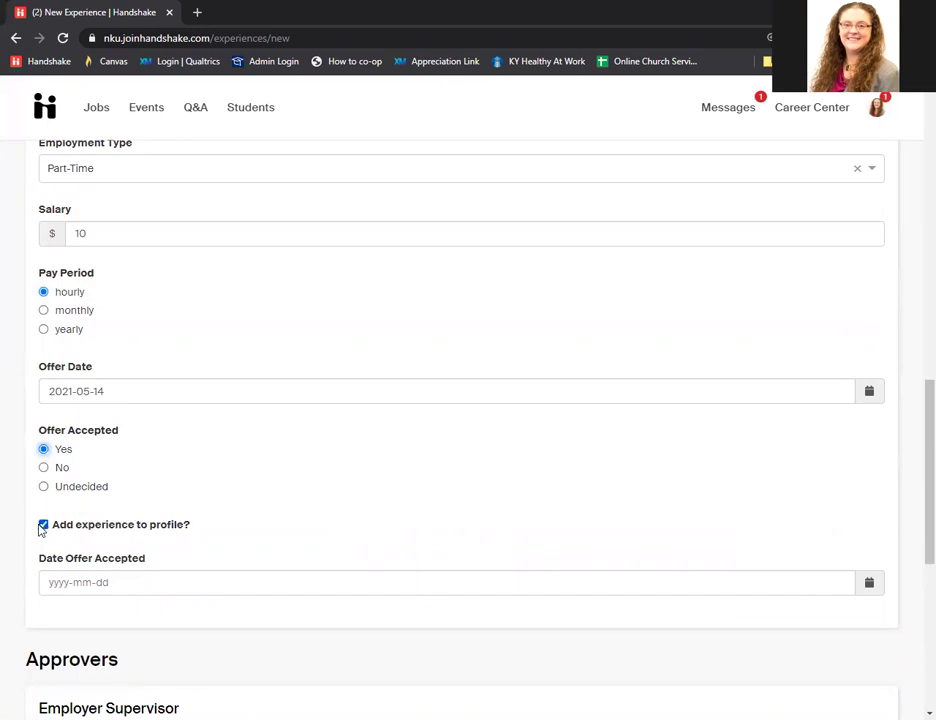
pyautogui.click(43, 526)
pyautogui.click(869, 584)
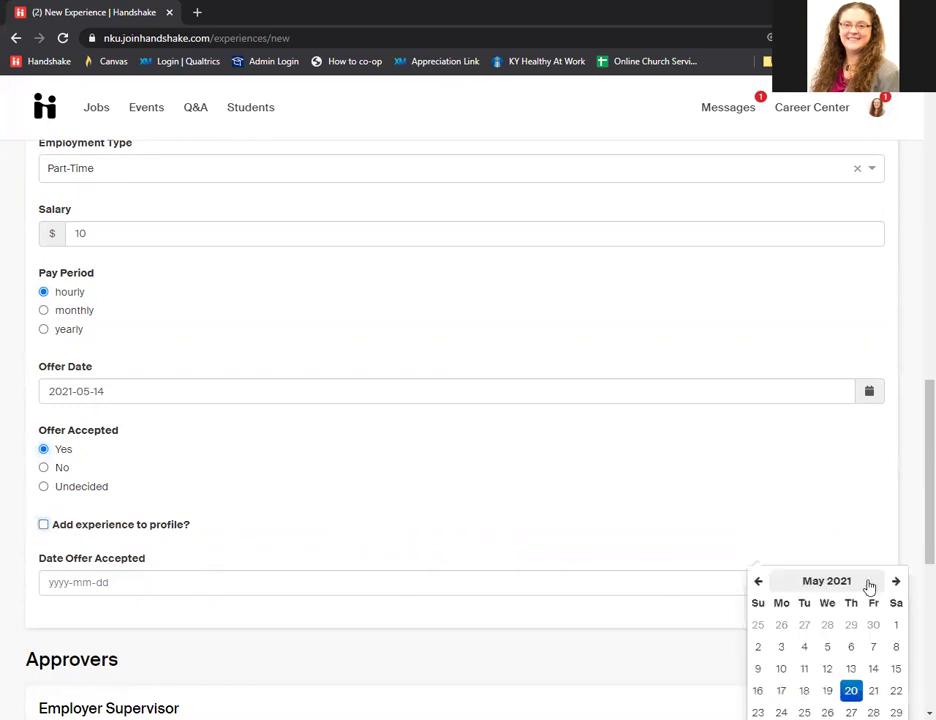
pyautogui.click(873, 668)
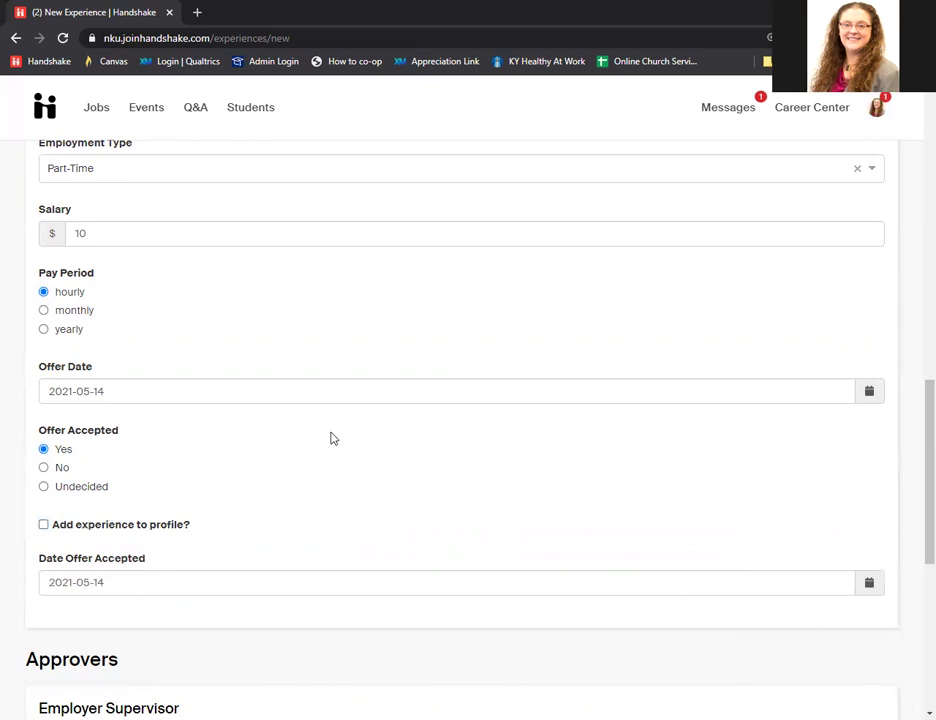
pyautogui.scroll(-5, 331, 441)
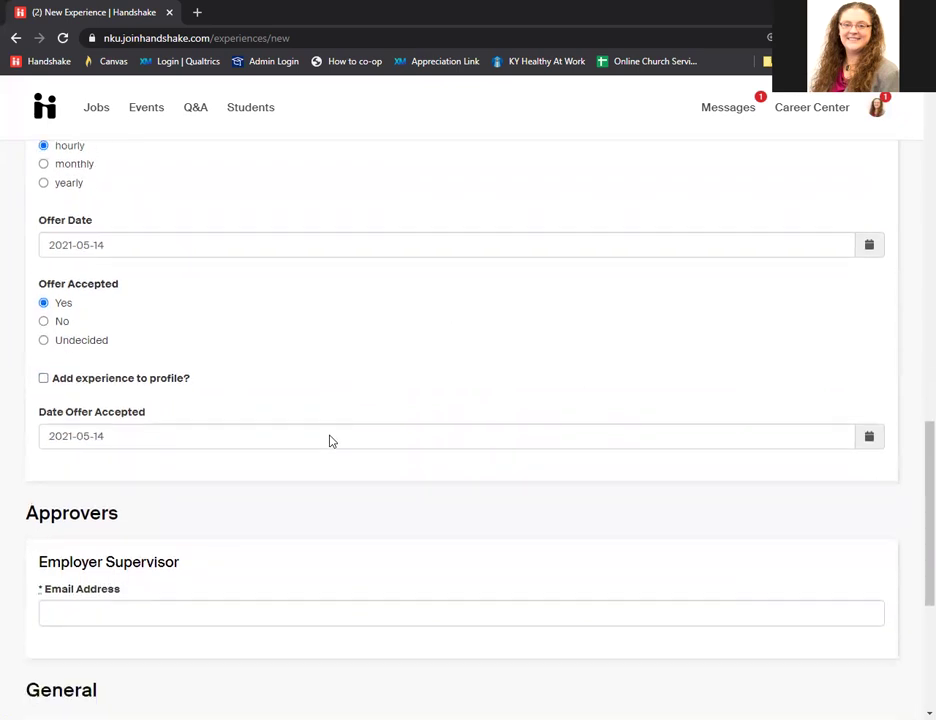
# Enter the supervisor's work e-mail in the Employer Supervisor Email Address field.
pyautogui.scroll(-1, 331, 441)
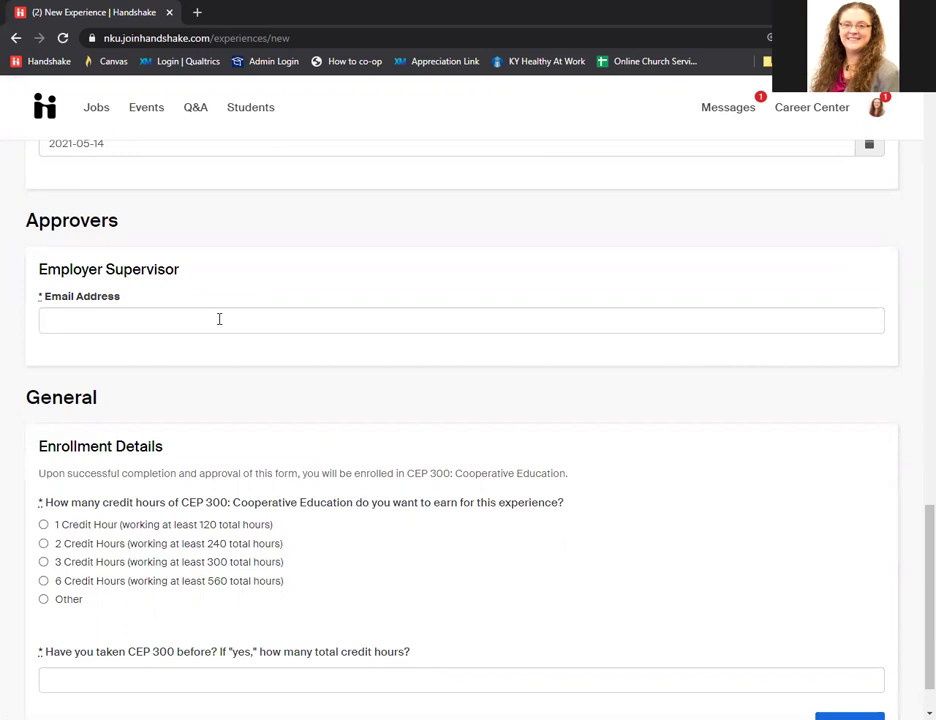
pyautogui.click(220, 319)
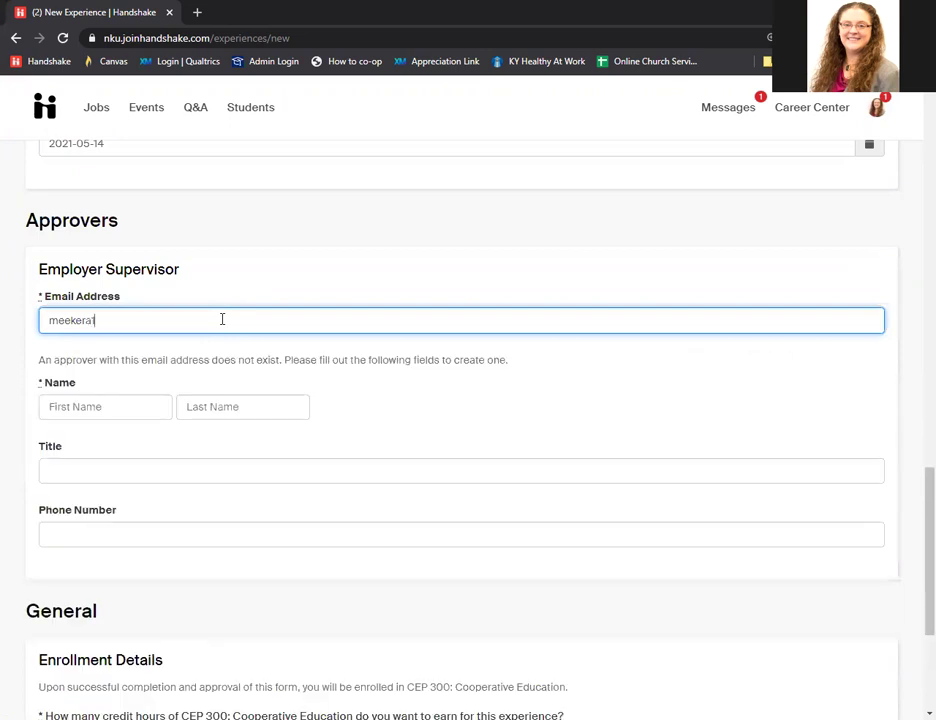
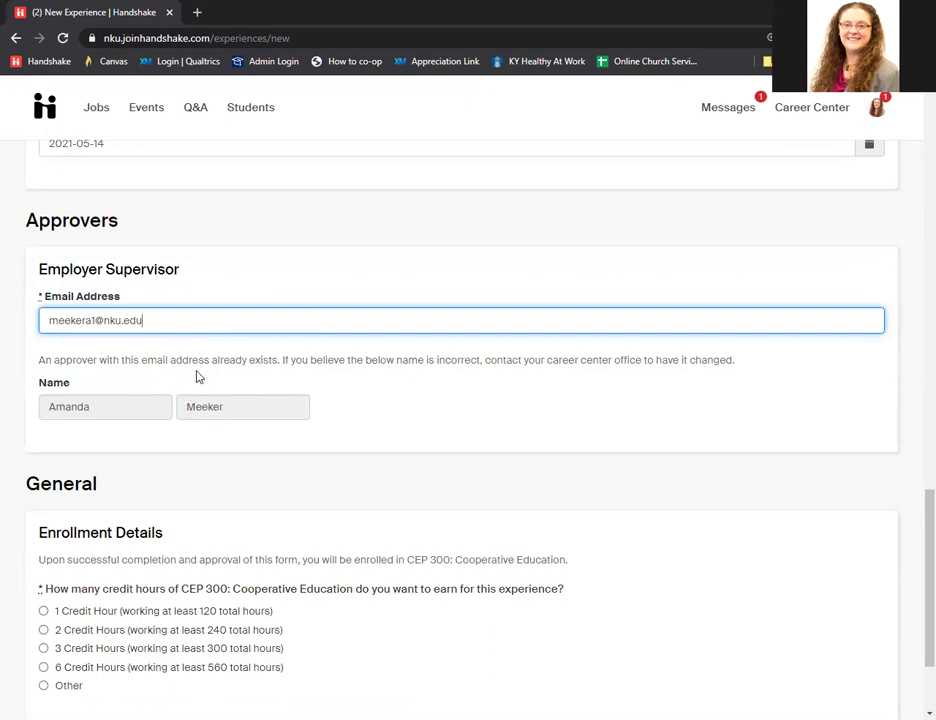
pyautogui.scroll(-3, 198, 376)
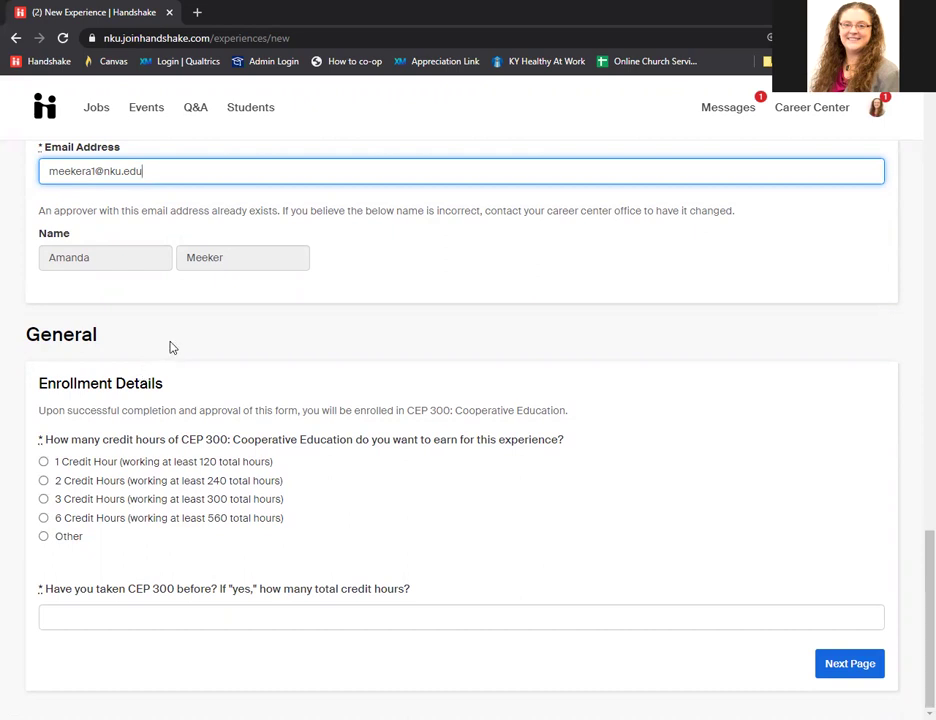
# Choose 1 CEP 300 credit hour, answer No to prior enrollment, and go to Job Details.
pyautogui.click(43, 462)
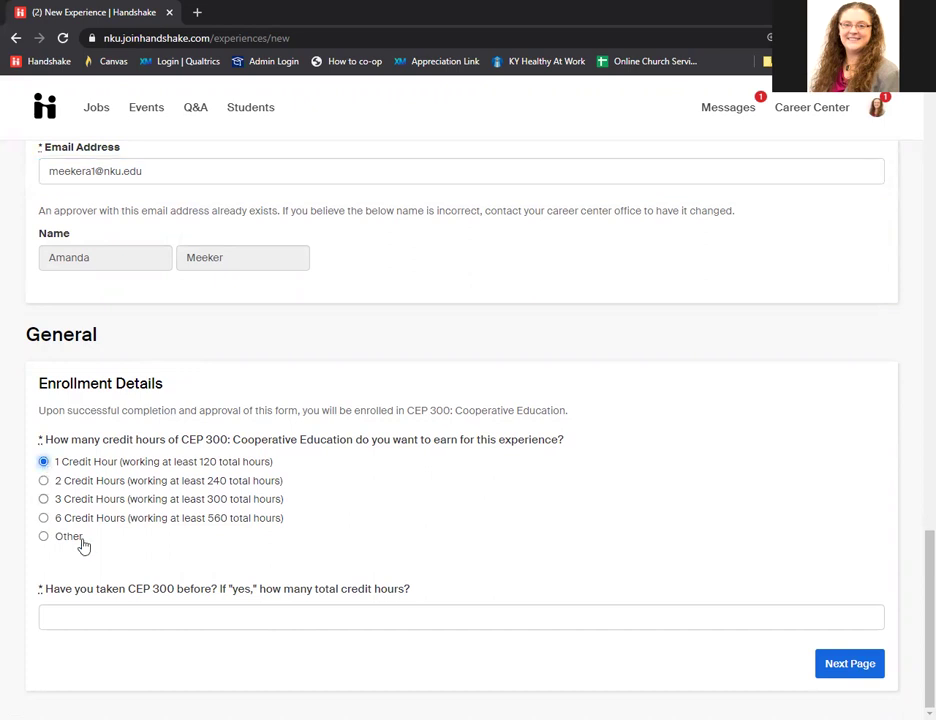
pyautogui.click(171, 617)
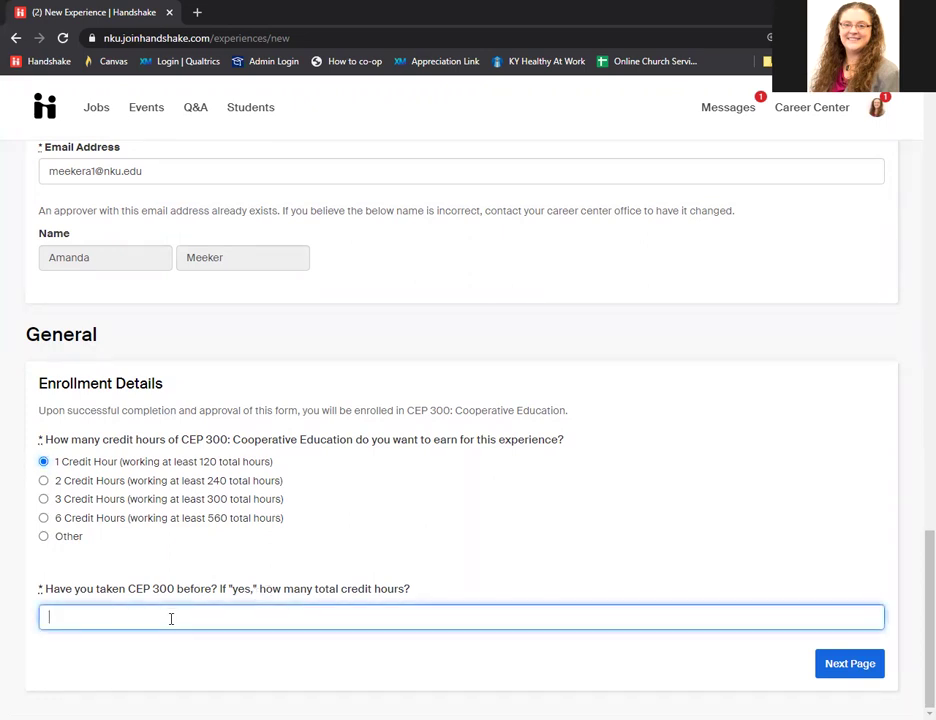
pyautogui.write('No')
pyautogui.click(838, 665)
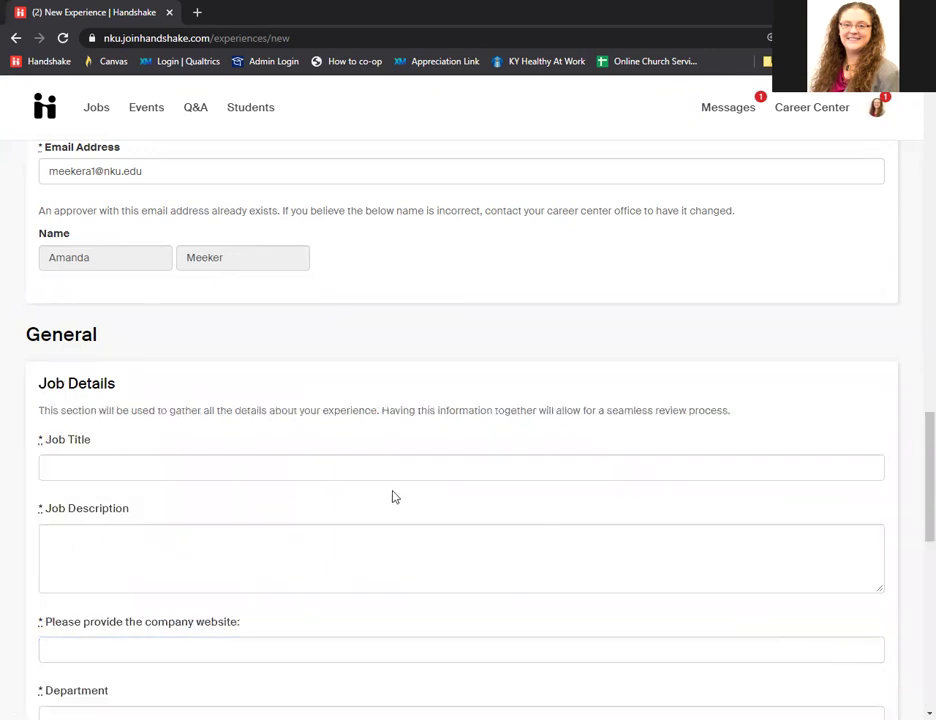
# Enter Job Title 'Communication Intern', description 'Test', website 'careerservices.nku.edu' and department 'Career Service'.
pyautogui.scroll(-1, 320, 476)
pyautogui.scroll(-1, 320, 476)
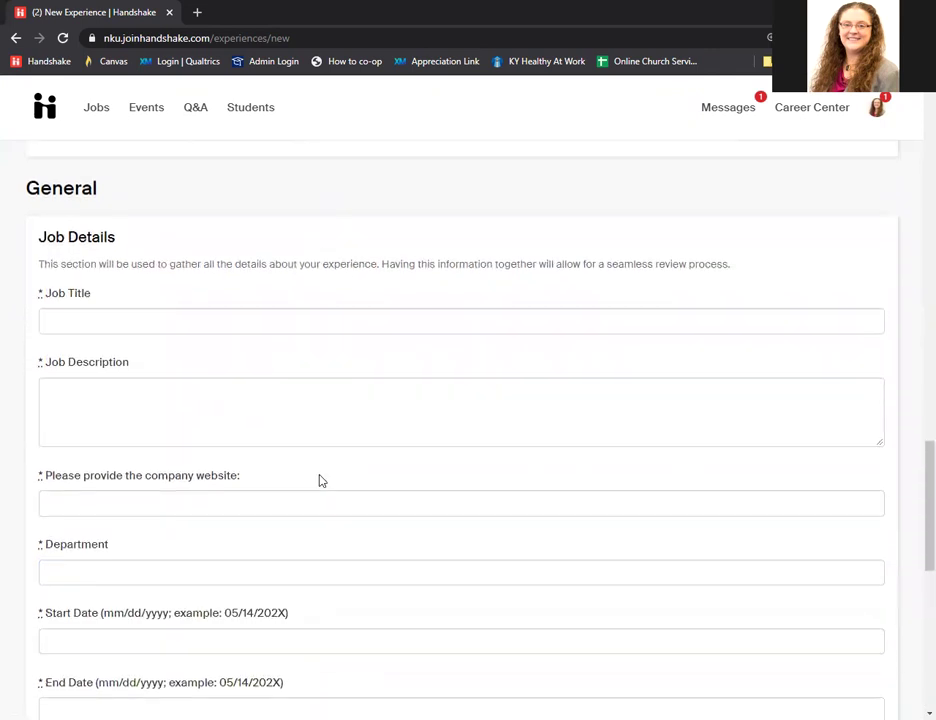
pyautogui.click(107, 320)
pyautogui.write('Communication I')
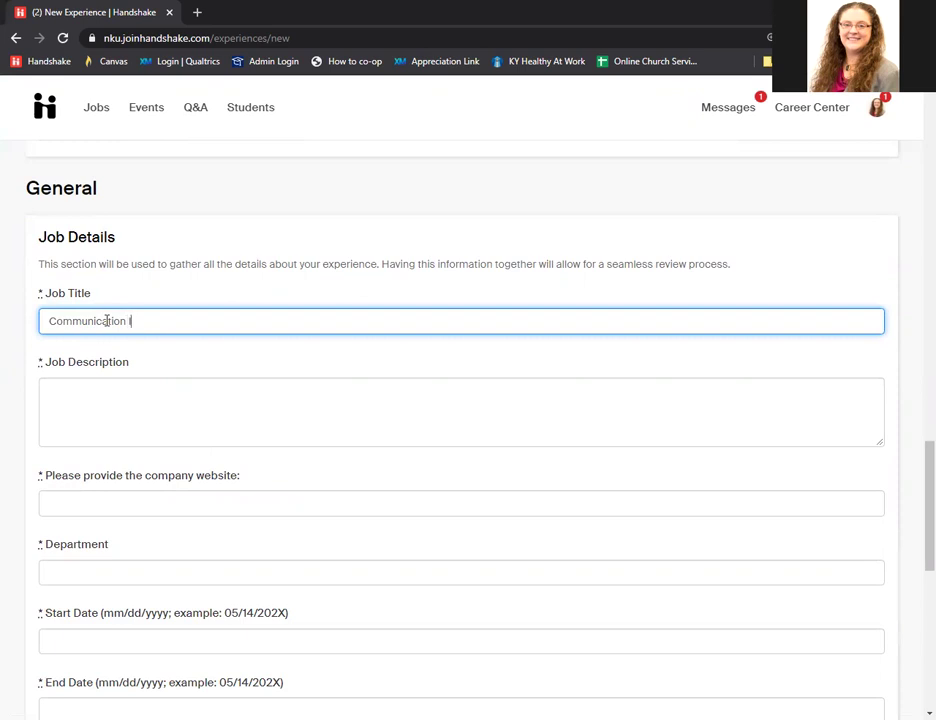
pyautogui.write('ntern')
pyautogui.click(111, 405)
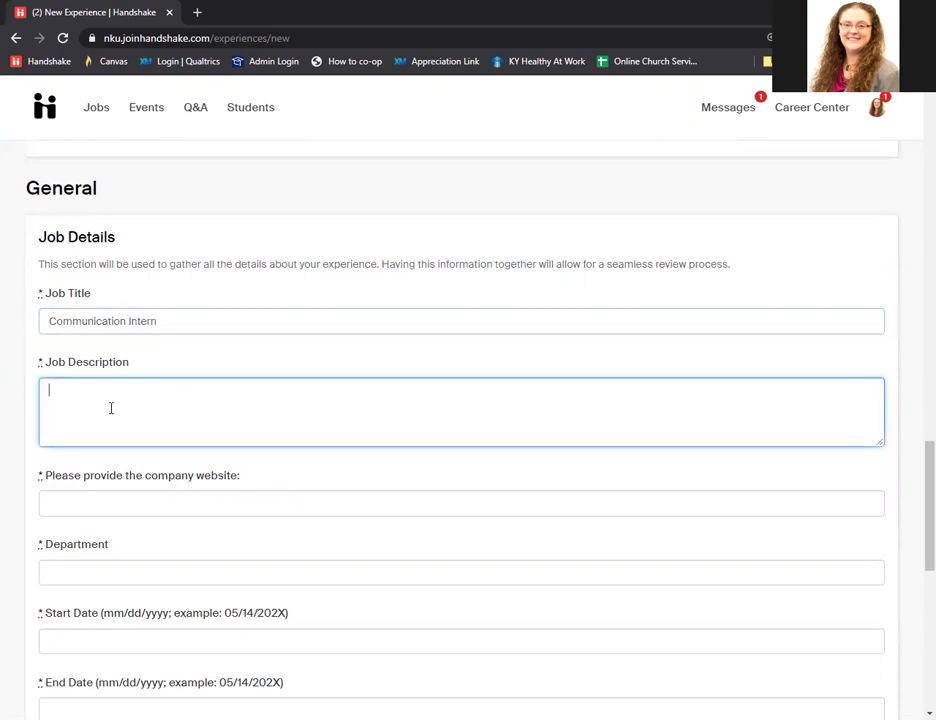
pyautogui.write('Test')
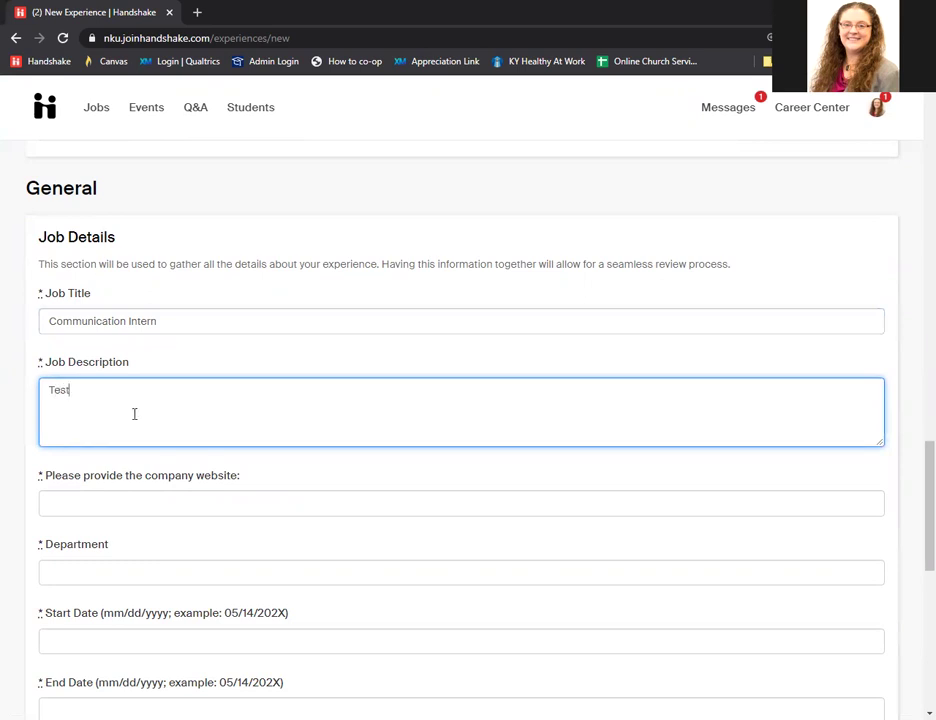
pyautogui.click(153, 502)
pyautogui.write('car')
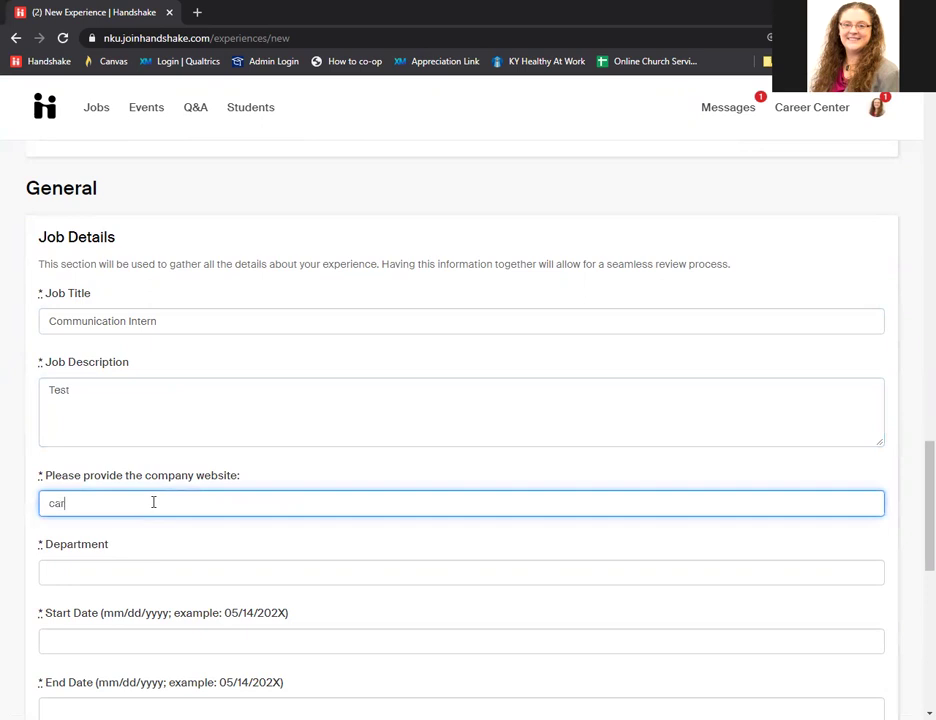
pyautogui.write('eerservices.nku.edu')
pyautogui.click(130, 570)
pyautogui.write('Caree')
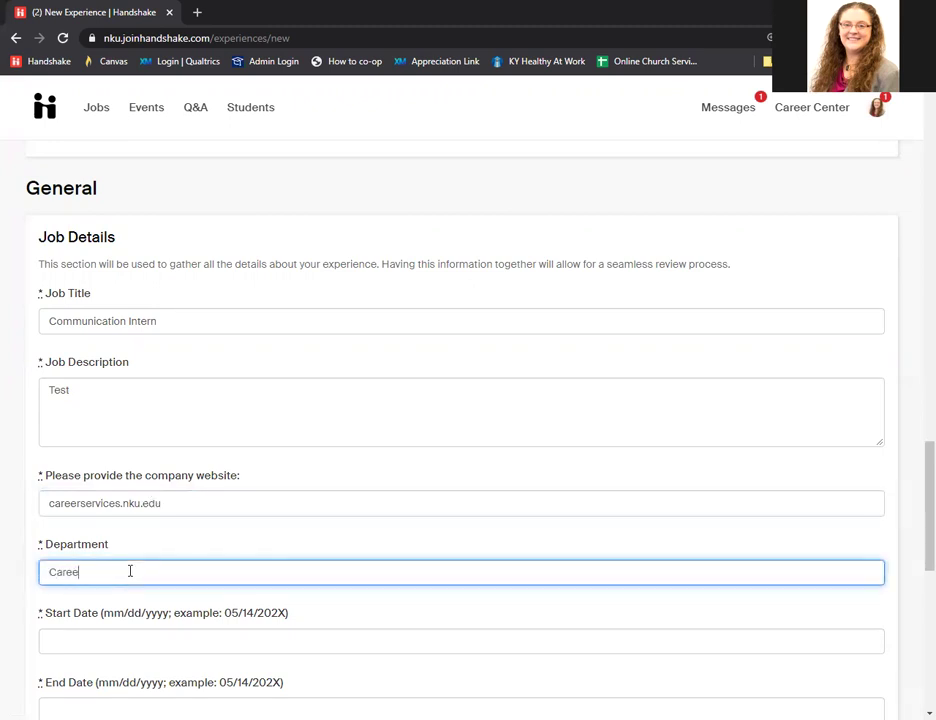
pyautogui.write('r Service')
pyautogui.scroll(-1, 208, 521)
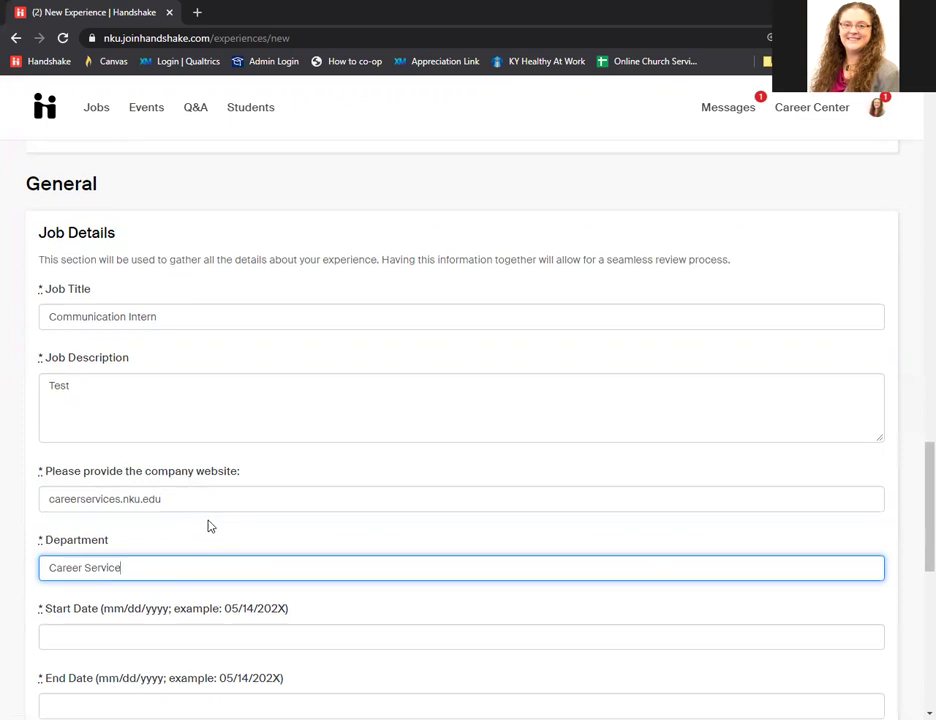
pyautogui.scroll(-2, 208, 526)
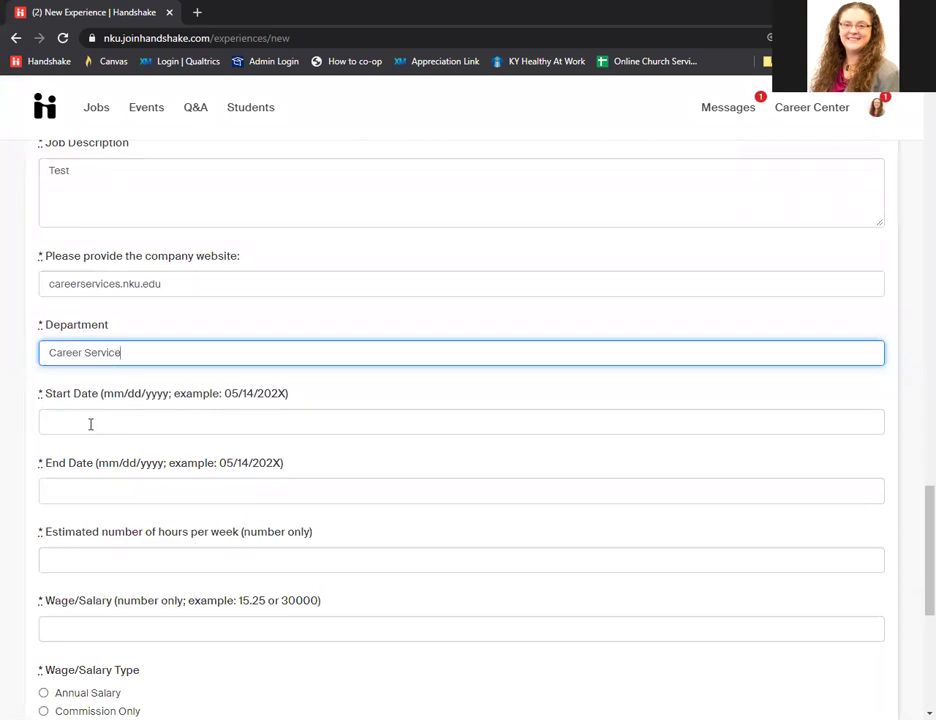
# Enter dates 08/16/2021 to 11/30/2021, 15 weekly hours, and a wage of 10 Hourly.
pyautogui.click(90, 424)
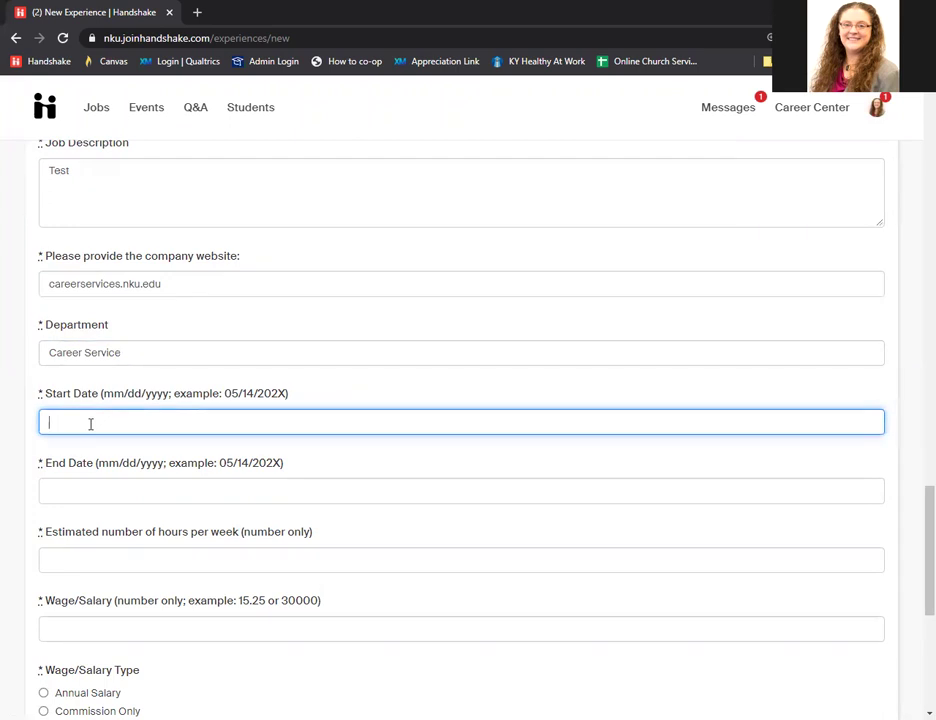
pyautogui.write('08/16/2021')
pyautogui.click(112, 494)
pyautogui.write('11/30/2021')
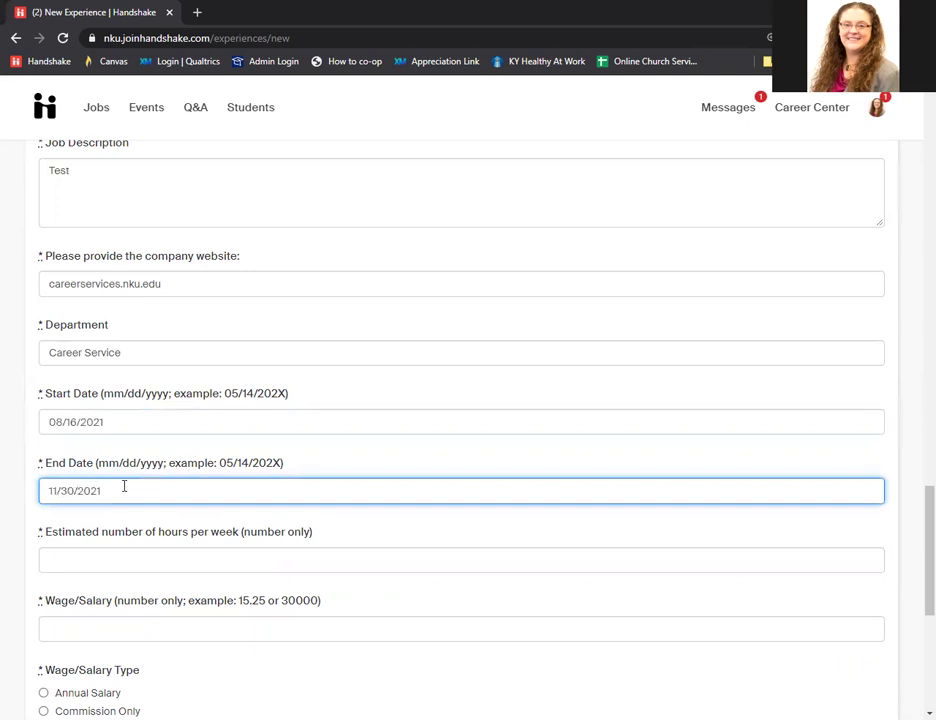
pyautogui.click(118, 556)
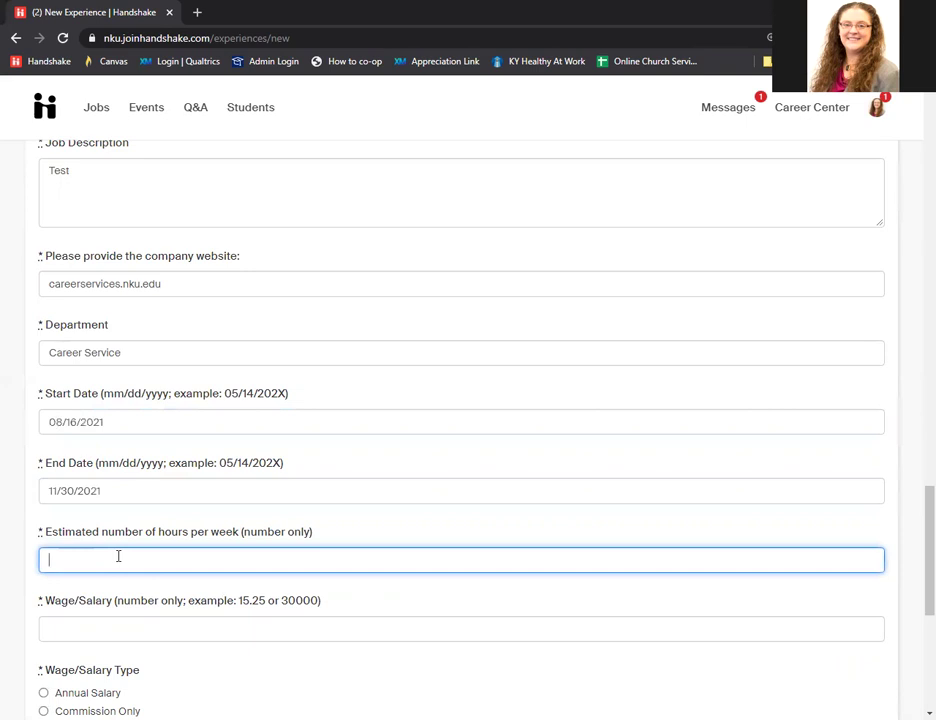
pyautogui.write('15')
pyautogui.scroll(-3, 121, 558)
pyautogui.click(61, 479)
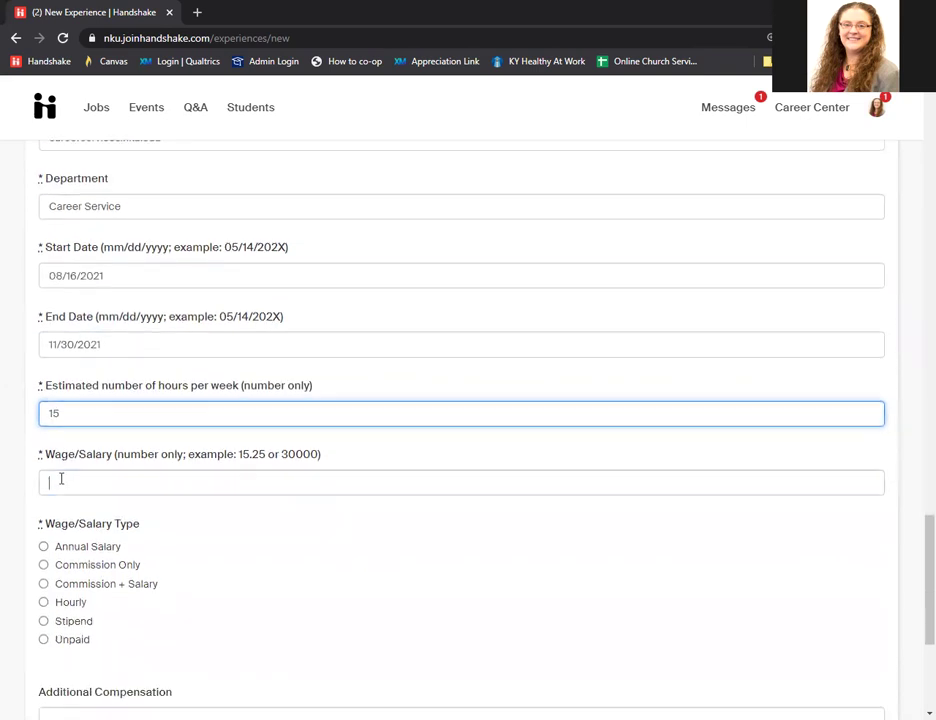
pyautogui.write('10')
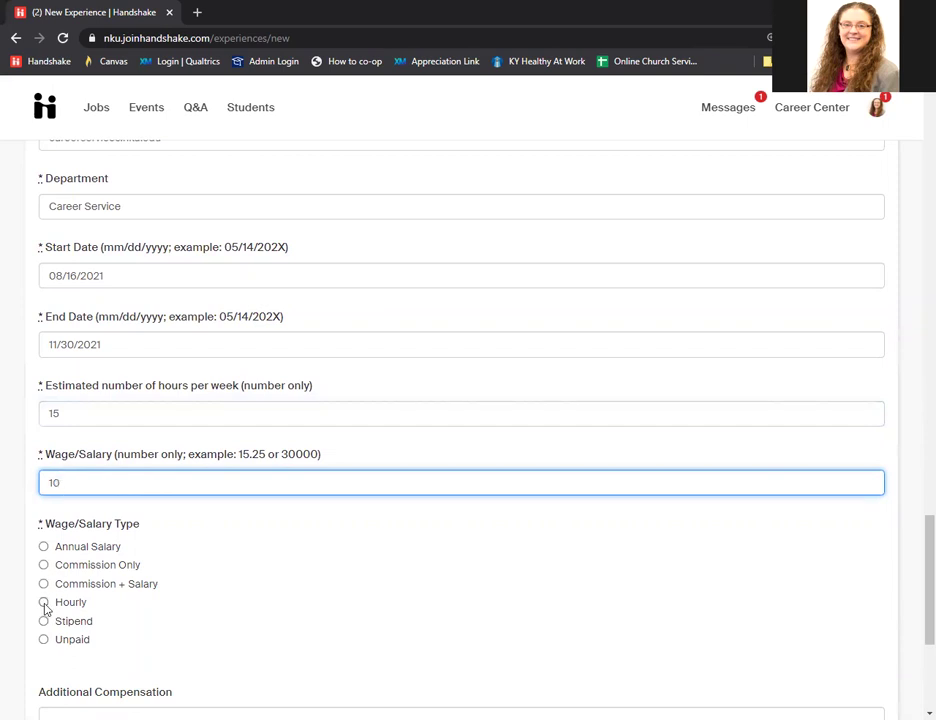
pyautogui.click(43, 604)
# Mark Career Fair and Other, specified as 'Friend', as how the co-op was found.
pyautogui.scroll(-3, 263, 558)
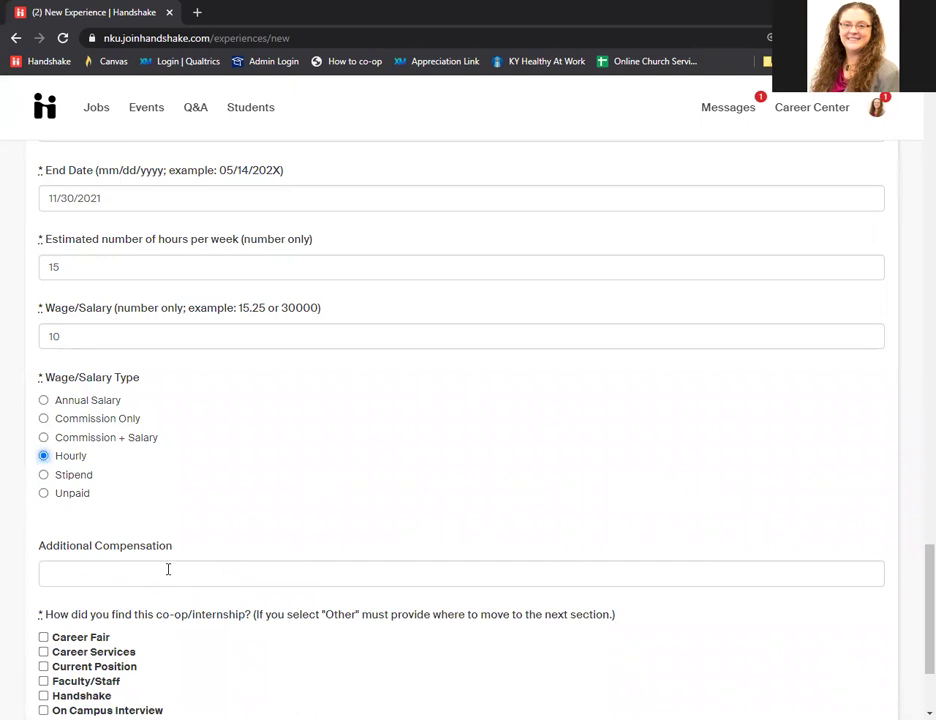
pyautogui.scroll(-1, 160, 568)
pyautogui.scroll(-3, 168, 566)
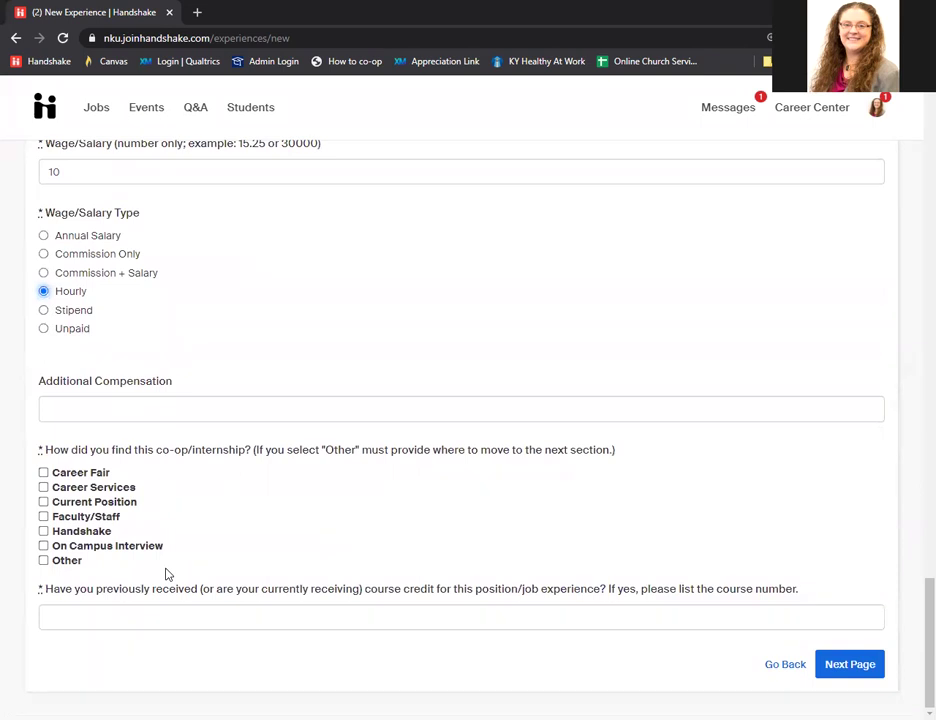
pyautogui.click(43, 473)
pyautogui.click(43, 561)
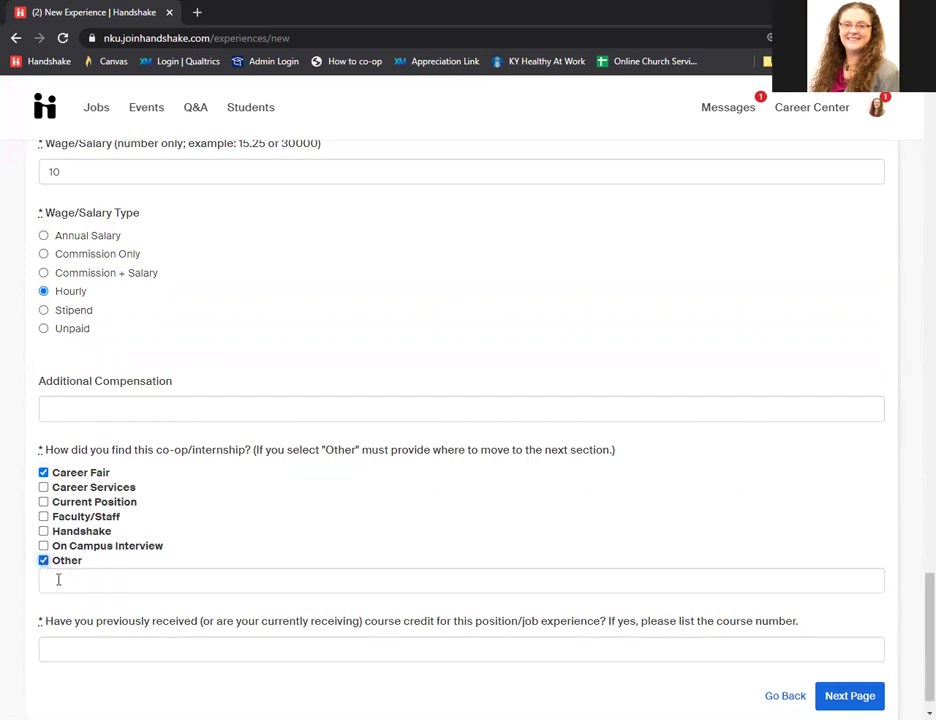
pyautogui.click(100, 580)
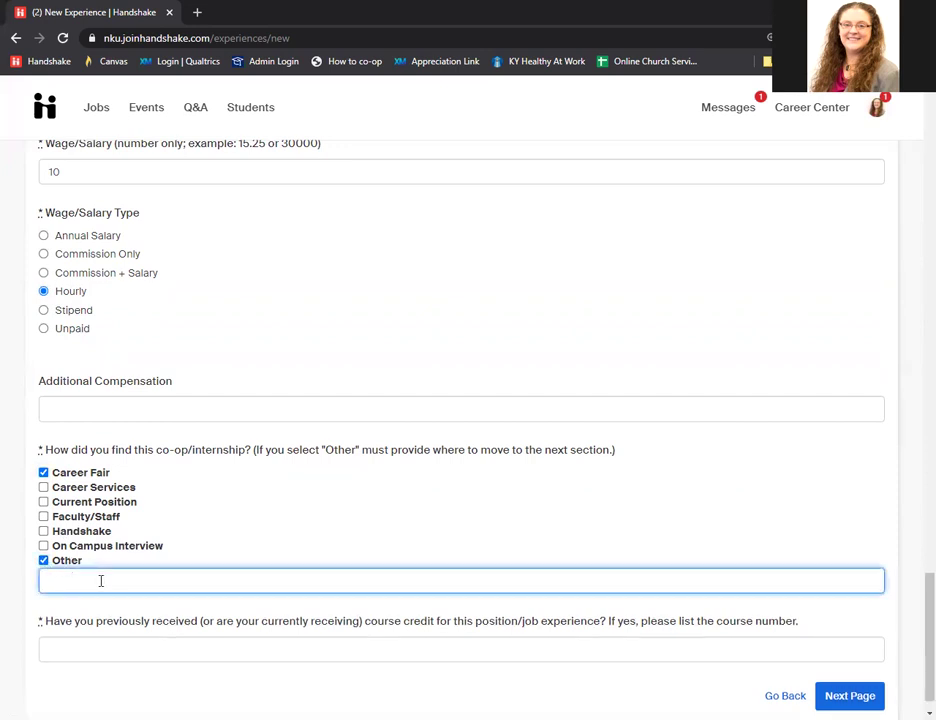
pyautogui.write('Friend')
# Answer the previous course credit question with 'Yes, CMST 396' and continue to the next page.
pyautogui.scroll(-1, 134, 575)
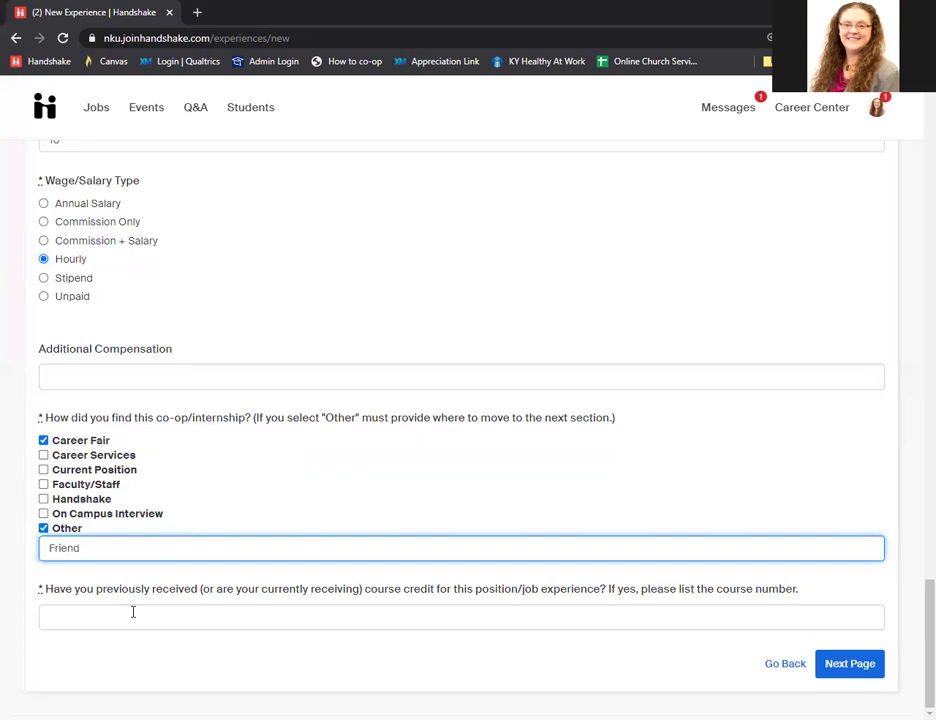
pyautogui.click(133, 612)
pyautogui.write('Yes, CMST 396')
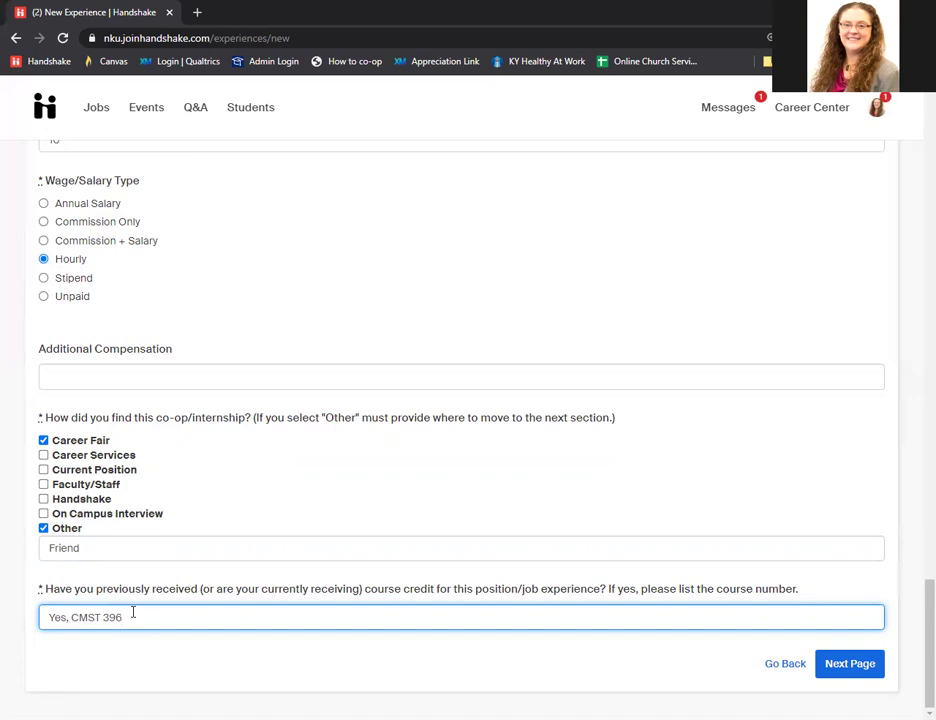
pyautogui.click(851, 673)
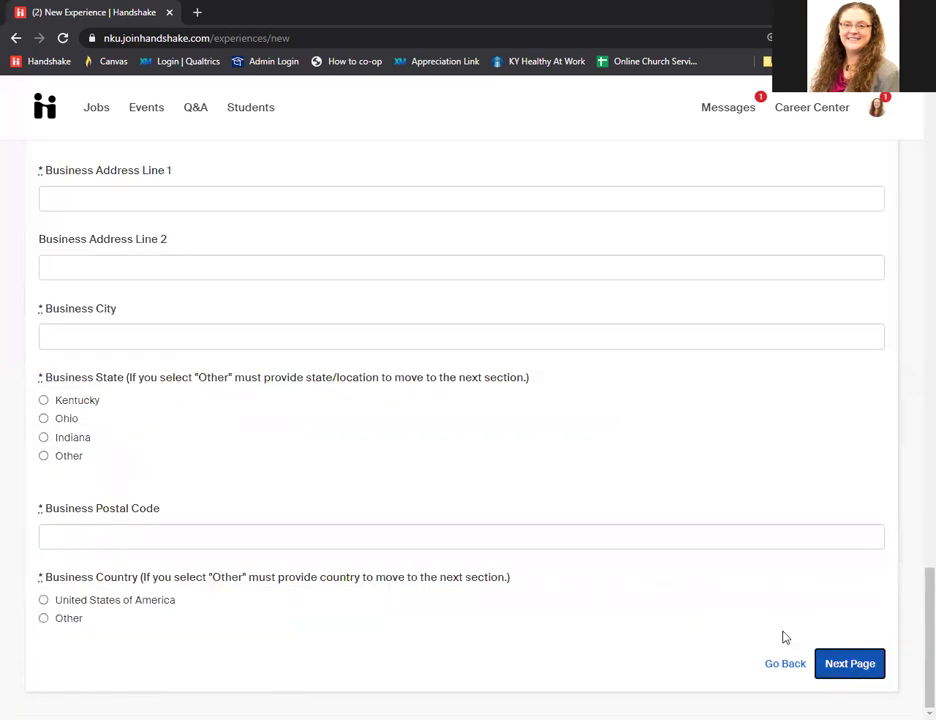
# Give the supervisor's title as Associate Director, add a business phone, and answer No to both relation questions.
pyautogui.scroll(5, 386, 539)
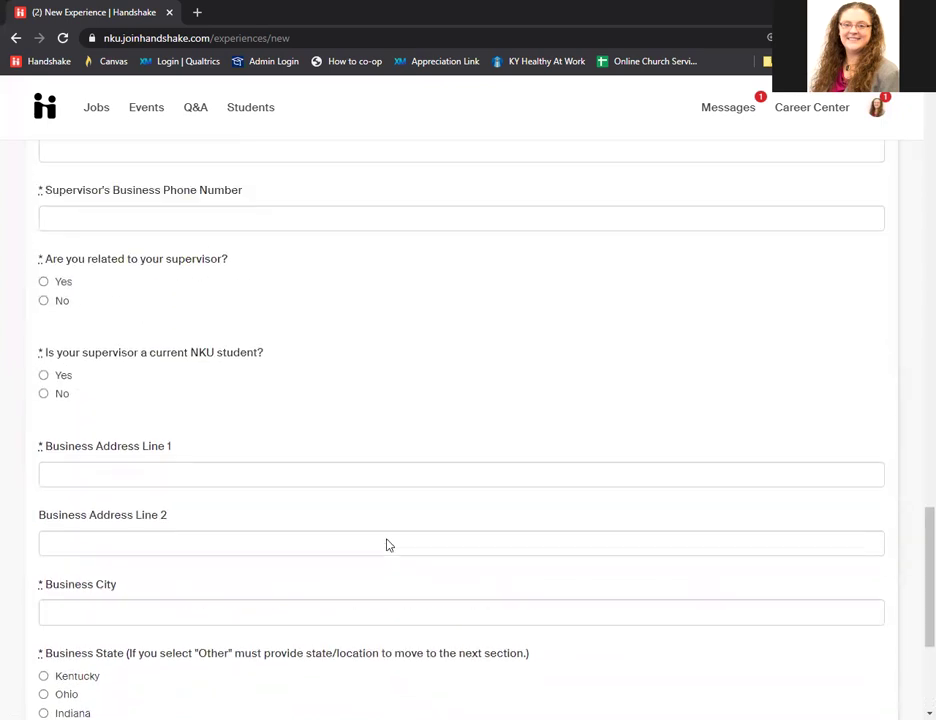
pyautogui.scroll(3, 387, 545)
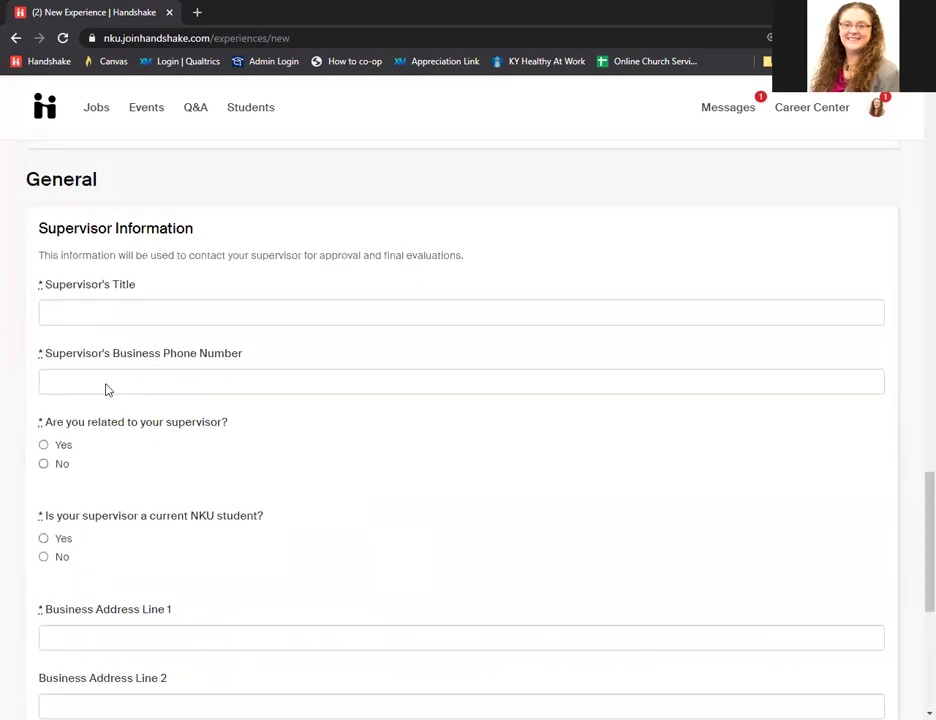
pyautogui.click(100, 311)
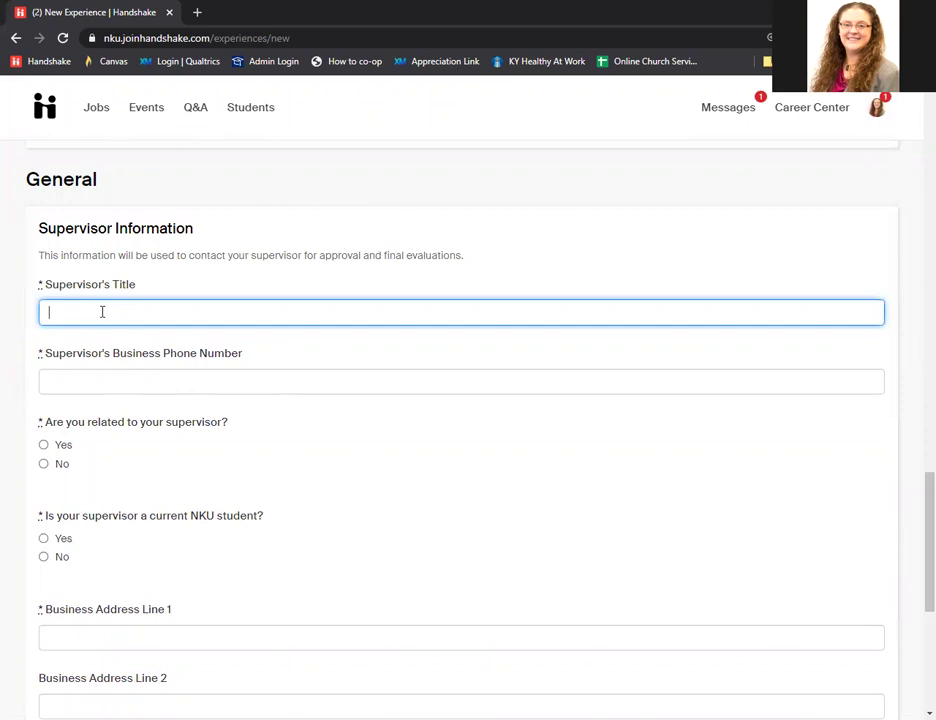
pyautogui.write('Associate Director')
pyautogui.click(131, 379)
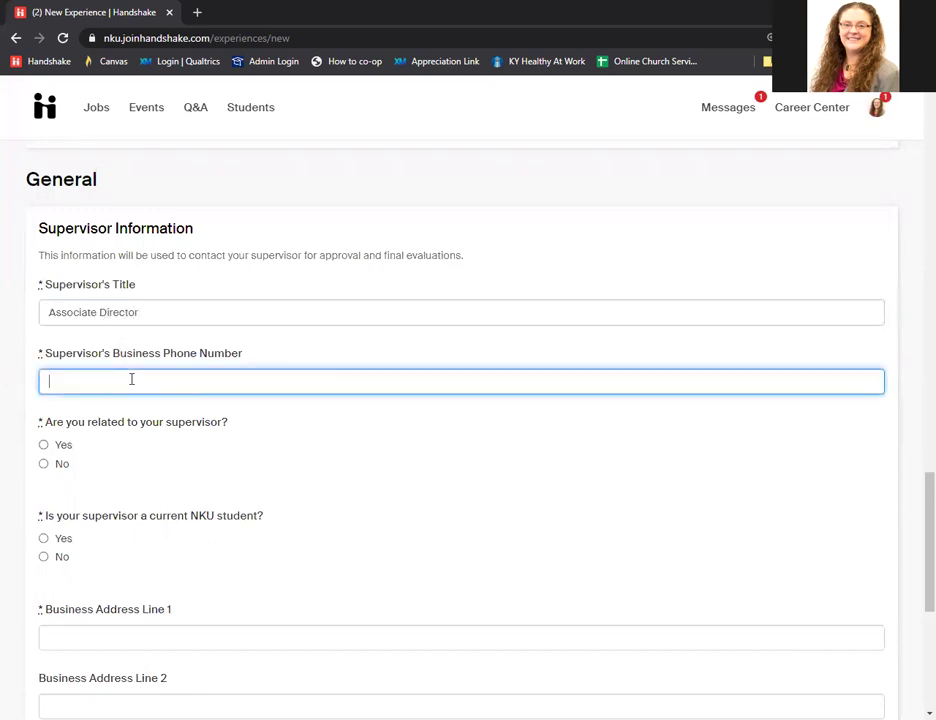
pyautogui.write('123-456-7890')
pyautogui.click(43, 464)
pyautogui.click(43, 556)
# Enter the business street address, Highland Heights, Kentucky, 41099, United States of America.
pyautogui.scroll(-2, 165, 480)
pyautogui.scroll(-1, 150, 477)
pyautogui.click(77, 344)
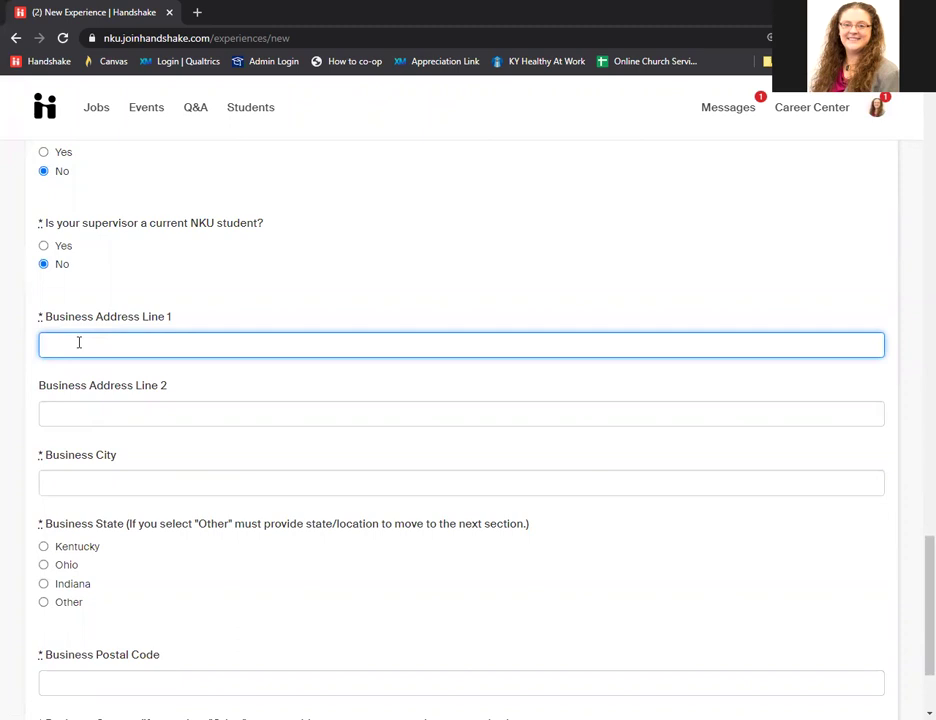
pyautogui.write('1 Nunn Drive')
pyautogui.click(103, 479)
pyautogui.write('Highland H')
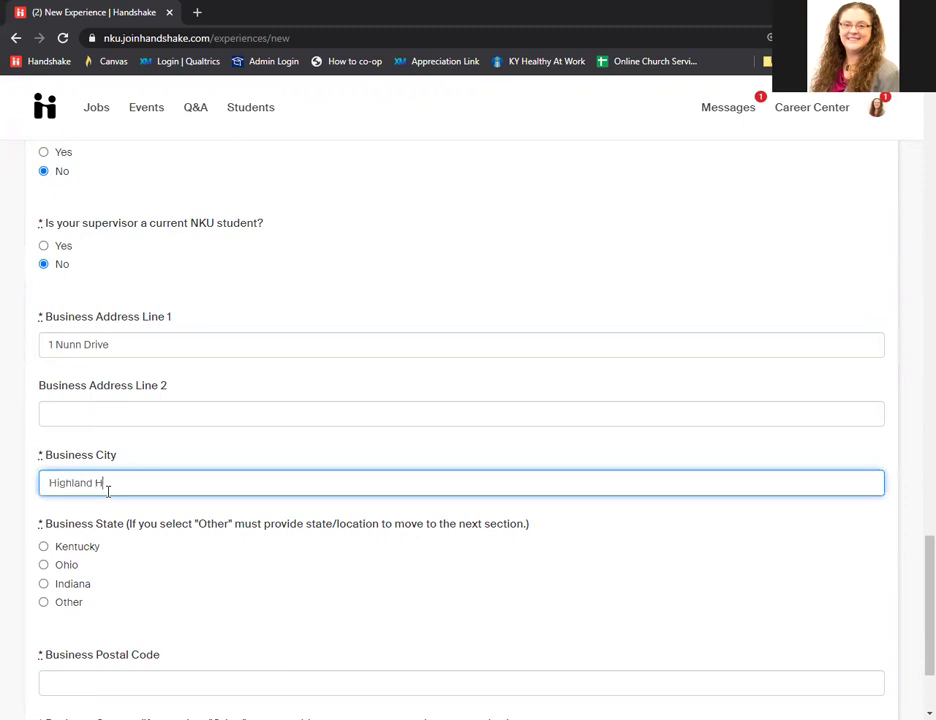
pyautogui.write('eights')
pyautogui.scroll(-1, 113, 455)
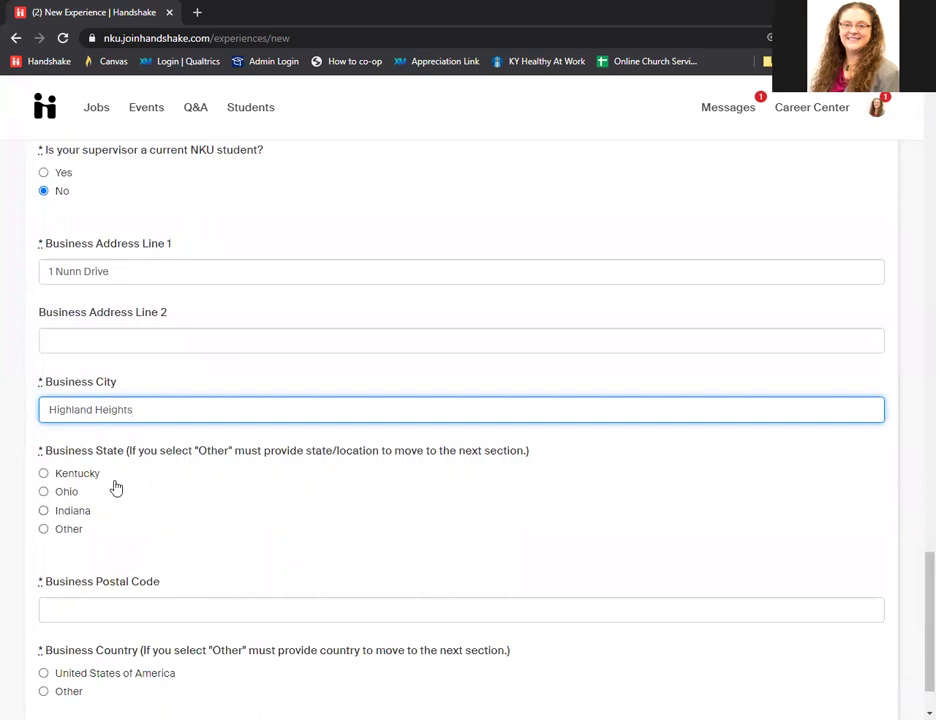
pyautogui.click(44, 474)
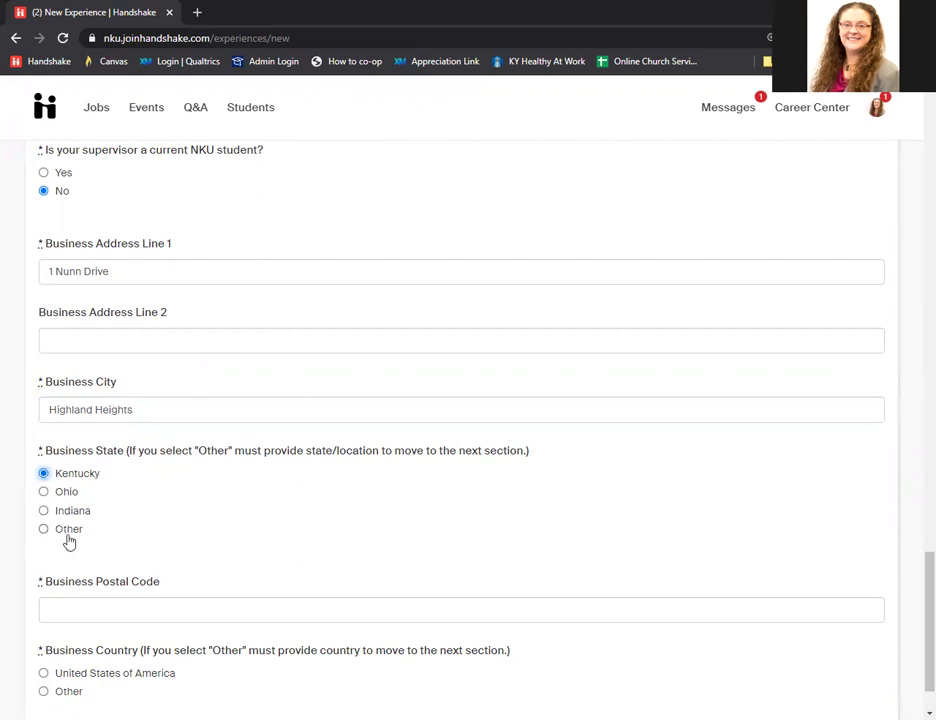
pyautogui.scroll(-2, 132, 508)
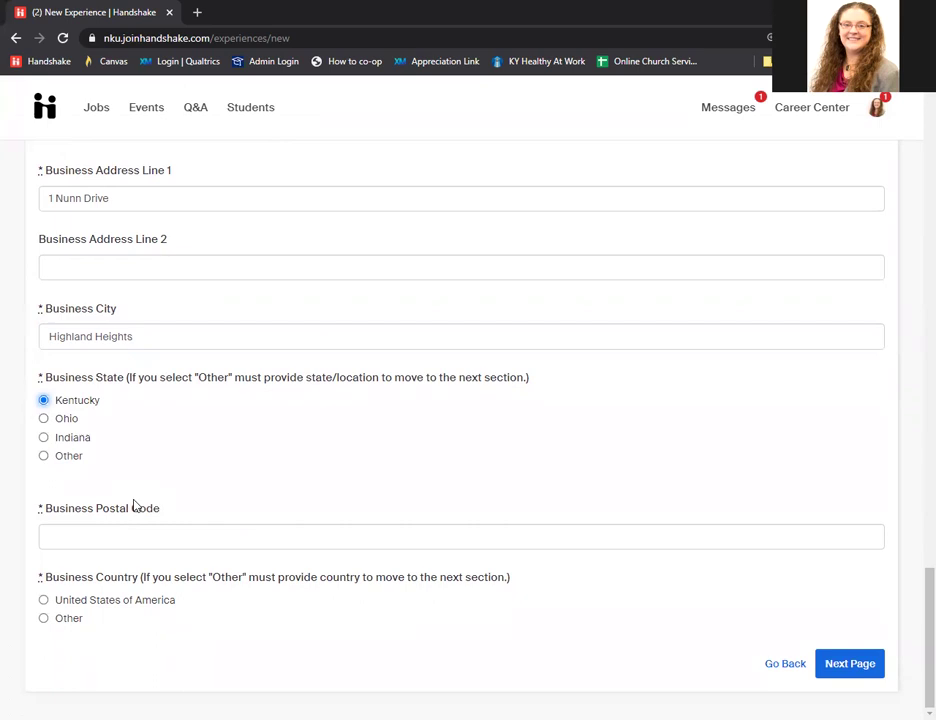
pyautogui.click(82, 539)
pyautogui.write('41099')
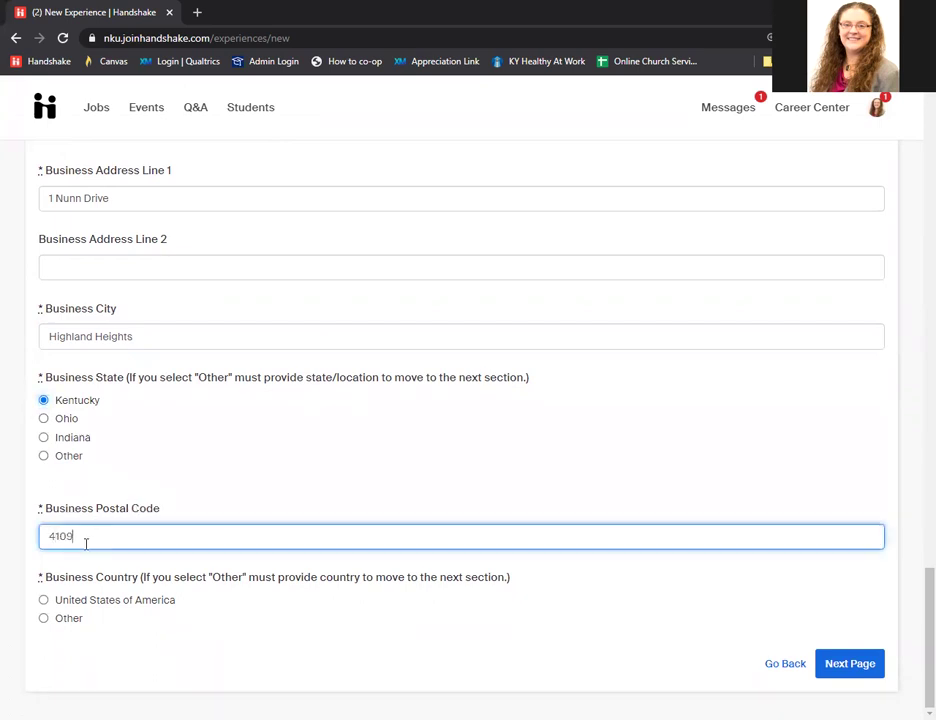
pyautogui.click(44, 601)
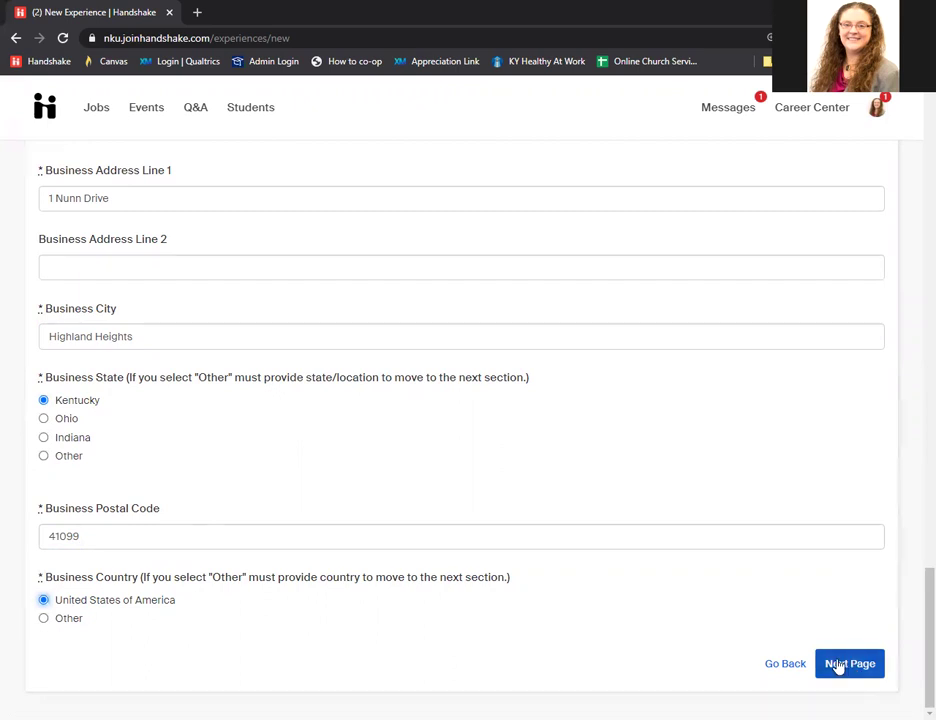
# On the Learning Objectives page, fill objective #1's goal, plan and evaluation with 'Test'.
pyautogui.click(842, 667)
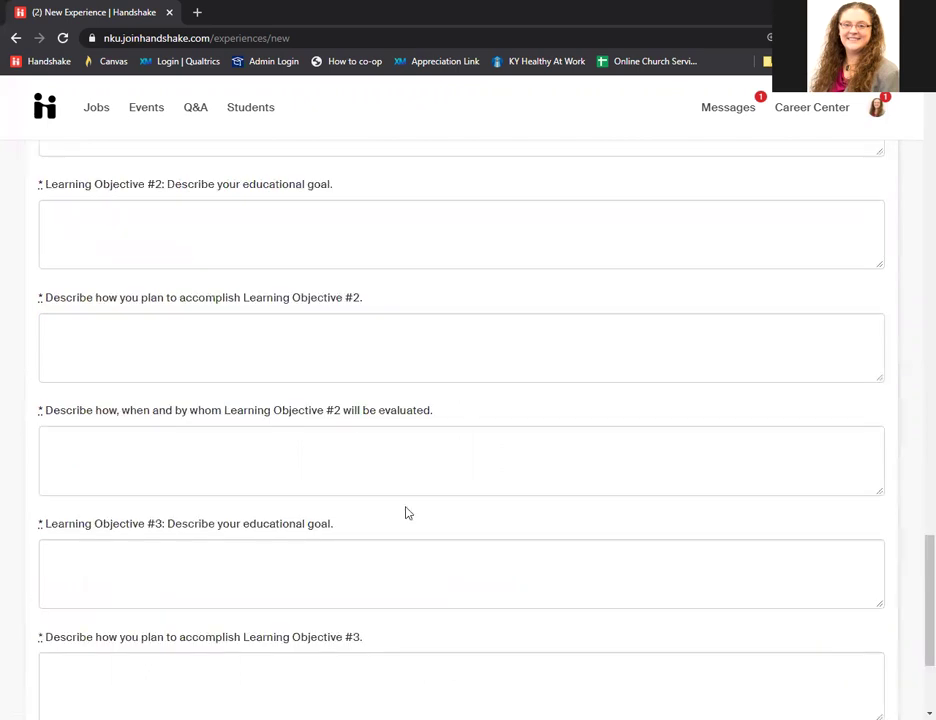
pyautogui.scroll(1, 382, 492)
pyautogui.scroll(5, 382, 495)
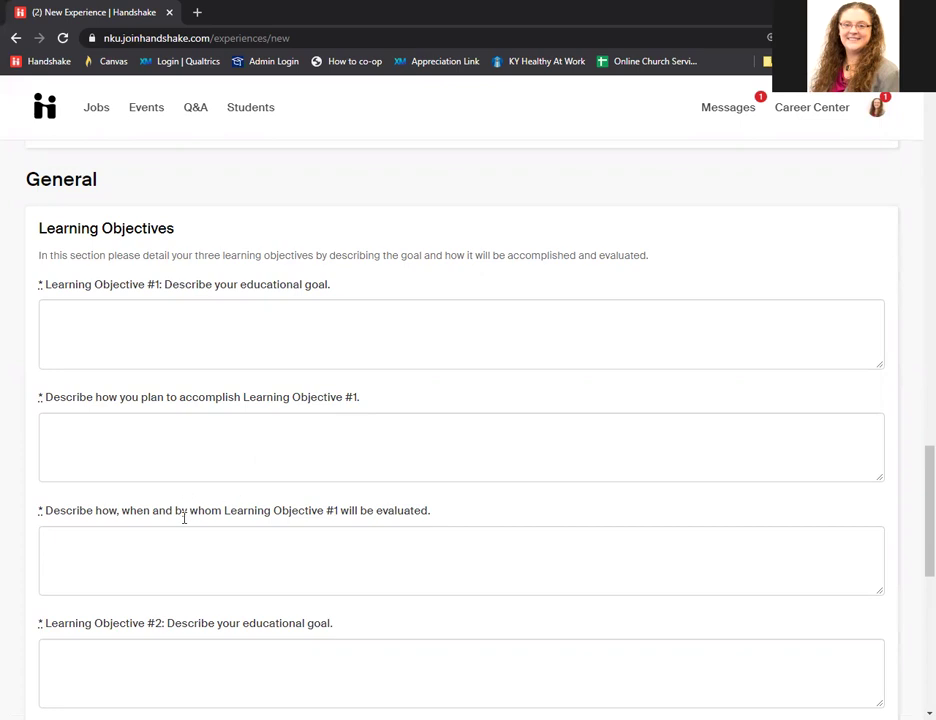
pyautogui.click(157, 328)
pyautogui.write('T')
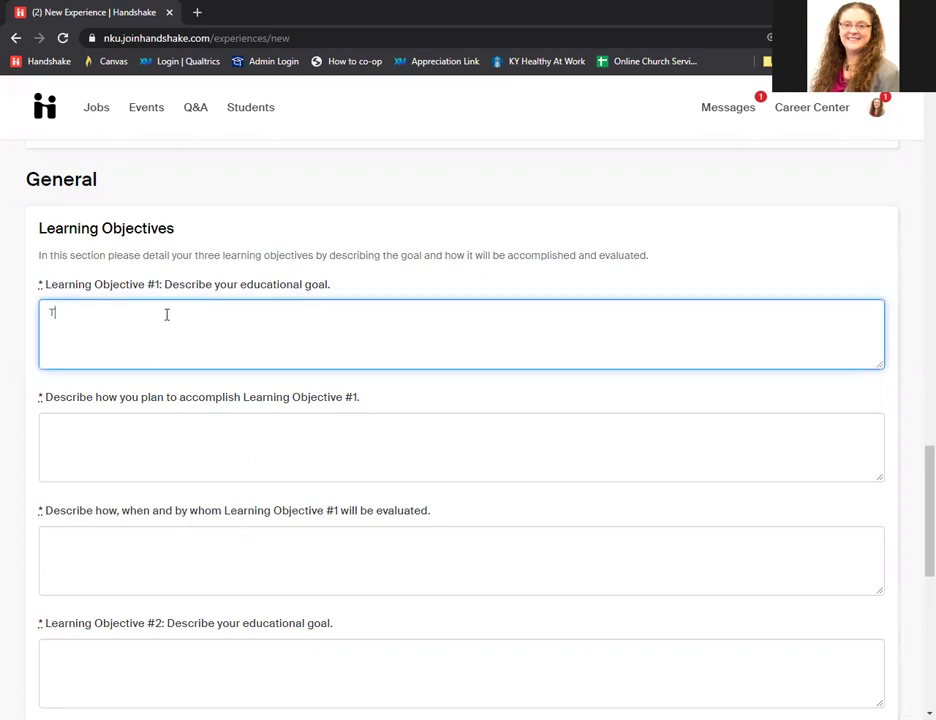
pyautogui.write('est')
pyautogui.moveTo(77, 314); pyautogui.dragTo(41, 308)
pyautogui.hotkey('ctrl', 'c')
pyautogui.click(69, 434)
pyautogui.hotkey('ctrl', 'v')
pyautogui.scroll(-2, 85, 420)
pyautogui.click(74, 343)
pyautogui.hotkey('ctrl', 'v')
# Paste 'Test' into Learning Objective #2's goal, accomplishment plan and evaluation.
pyautogui.click(94, 457)
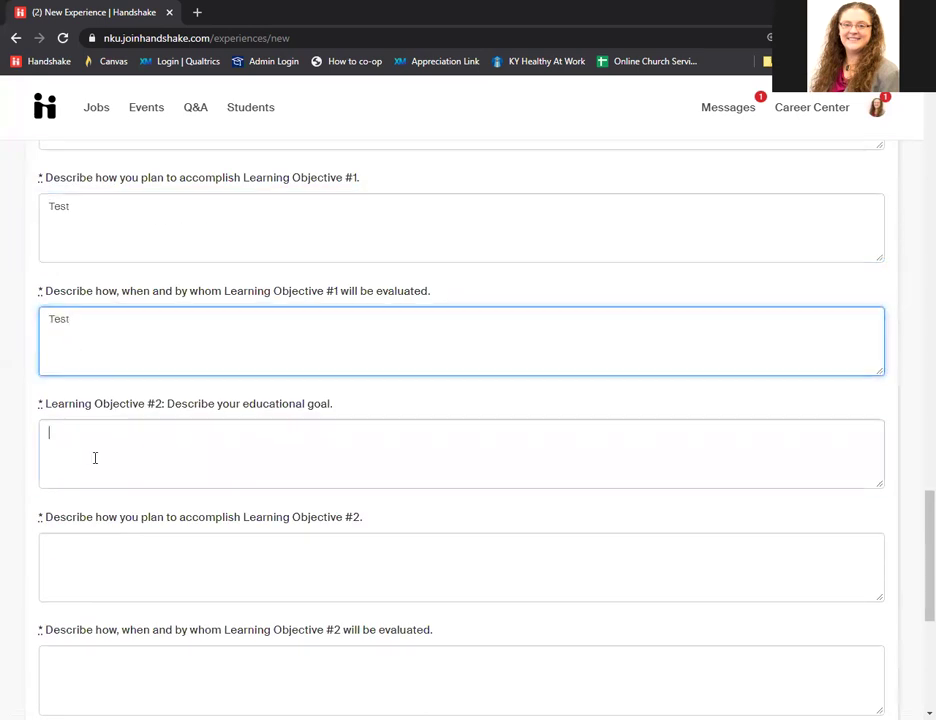
pyautogui.hotkey('ctrl', 'v')
pyautogui.click(96, 540)
pyautogui.hotkey('ctrl', 'v')
pyautogui.scroll(-2, 98, 514)
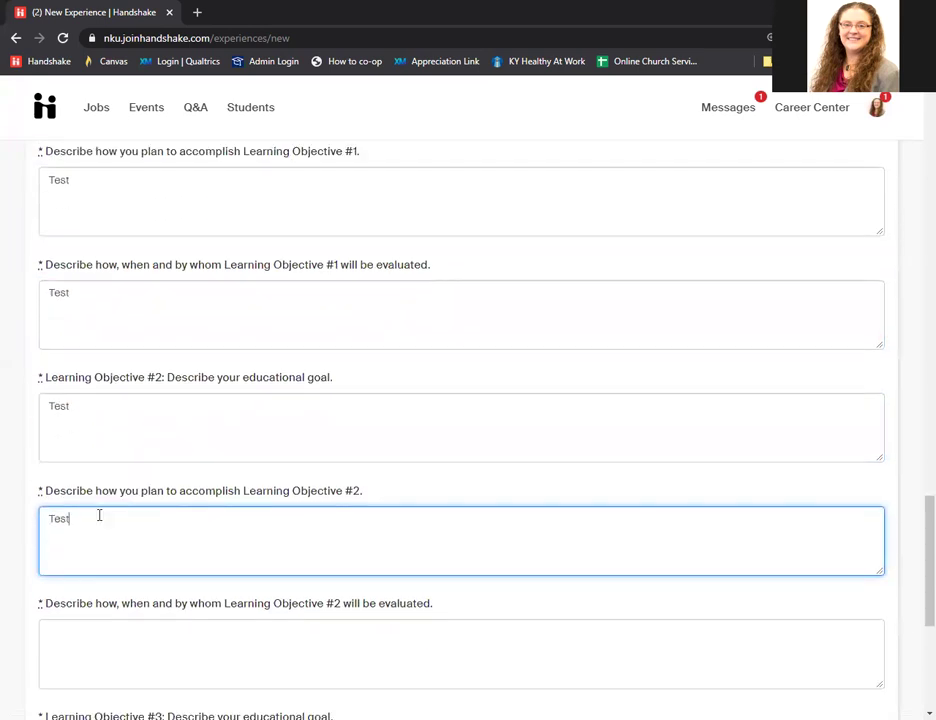
pyautogui.click(80, 445)
pyautogui.hotkey('ctrl', 'v')
# Paste 'Test' into Learning Objective #3's goal, accomplishment plan and evaluation.
pyautogui.click(85, 550)
pyautogui.hotkey('ctrl', 'v')
pyautogui.scroll(-2, 95, 511)
pyautogui.click(93, 518)
pyautogui.hotkey('ctrl', 'v')
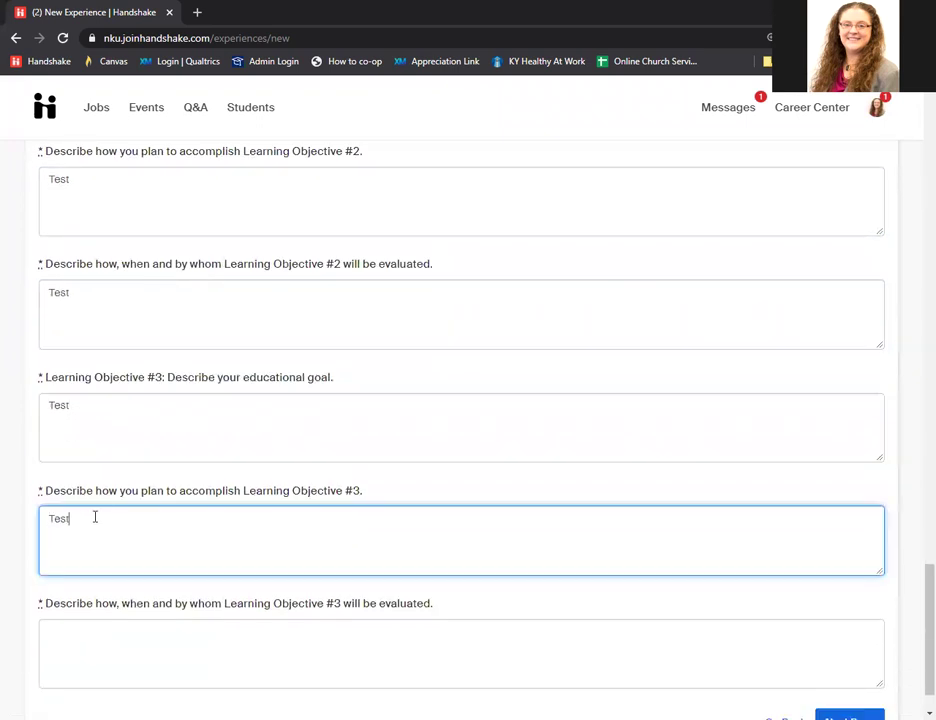
pyautogui.scroll(-1, 90, 530)
pyautogui.click(83, 572)
pyautogui.hotkey('ctrl', 'v')
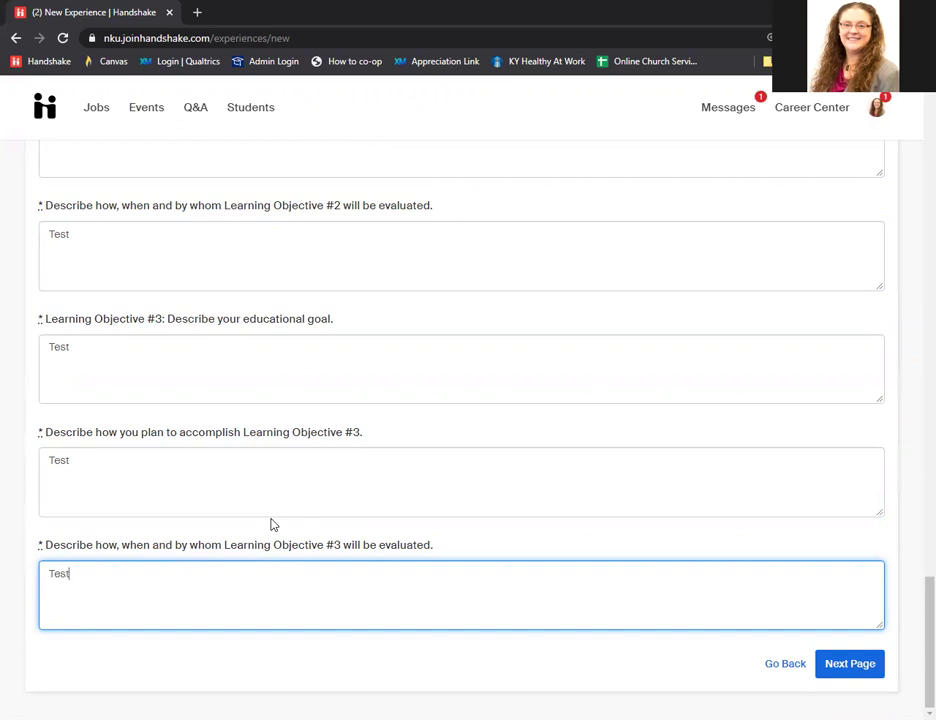
# Initial the first Co-op Agreement statement with the student's initials, then go to the Career Center page.
pyautogui.click(849, 668)
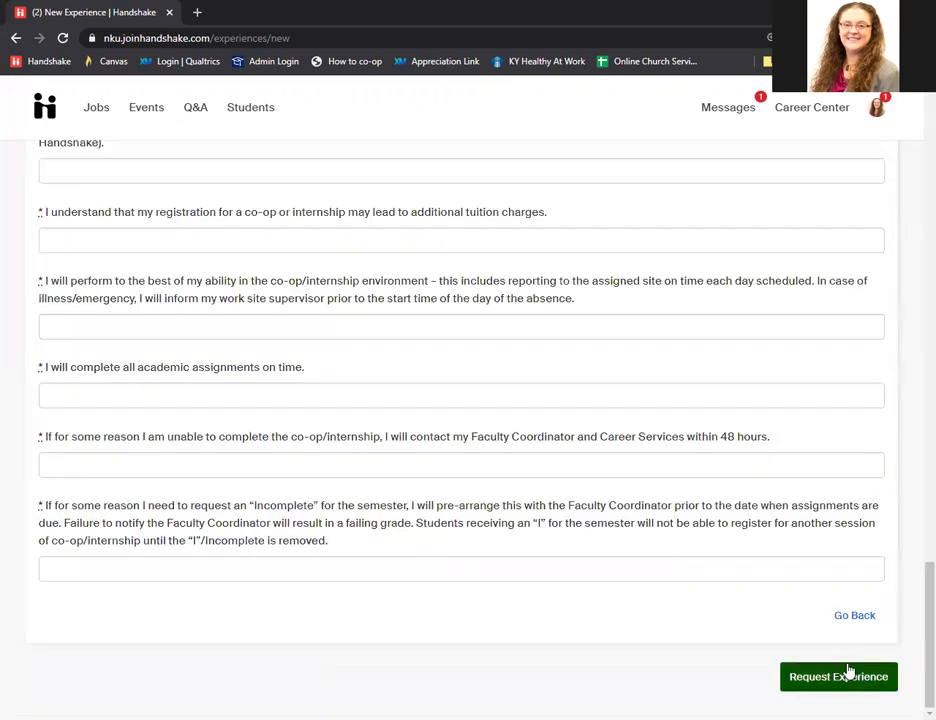
pyautogui.scroll(1, 358, 442)
pyautogui.scroll(3, 358, 442)
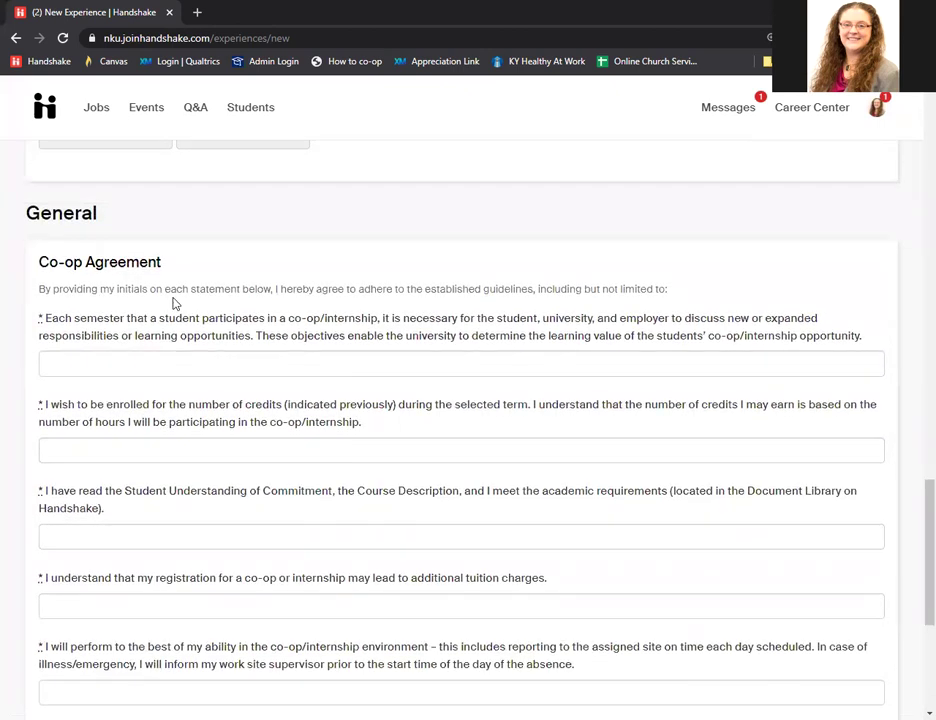
pyautogui.click(172, 359)
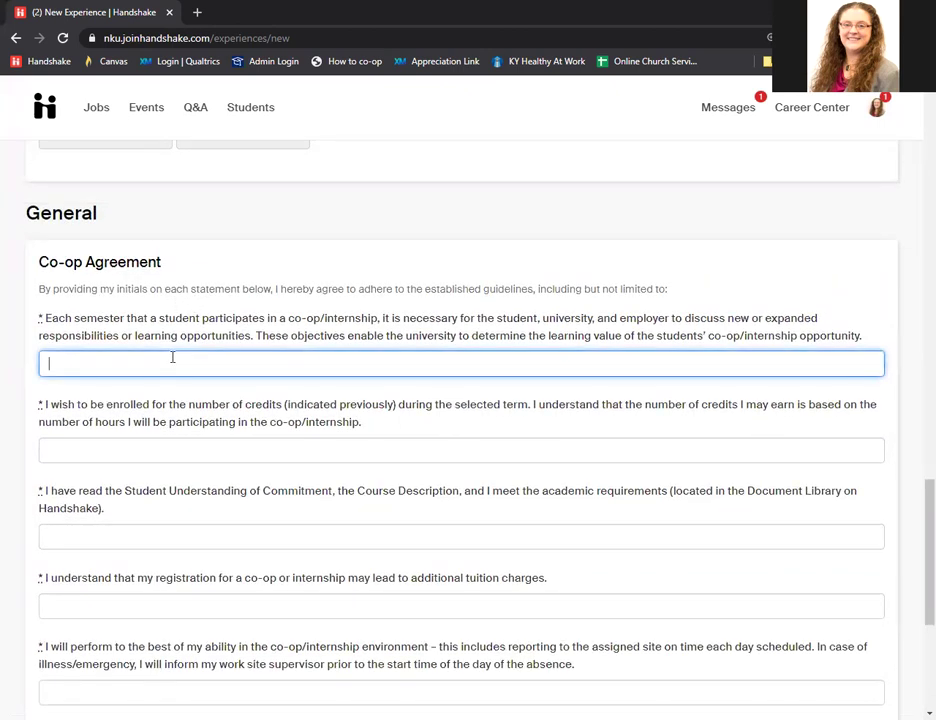
pyautogui.write('LMM')
pyautogui.scroll(-1, 103, 354)
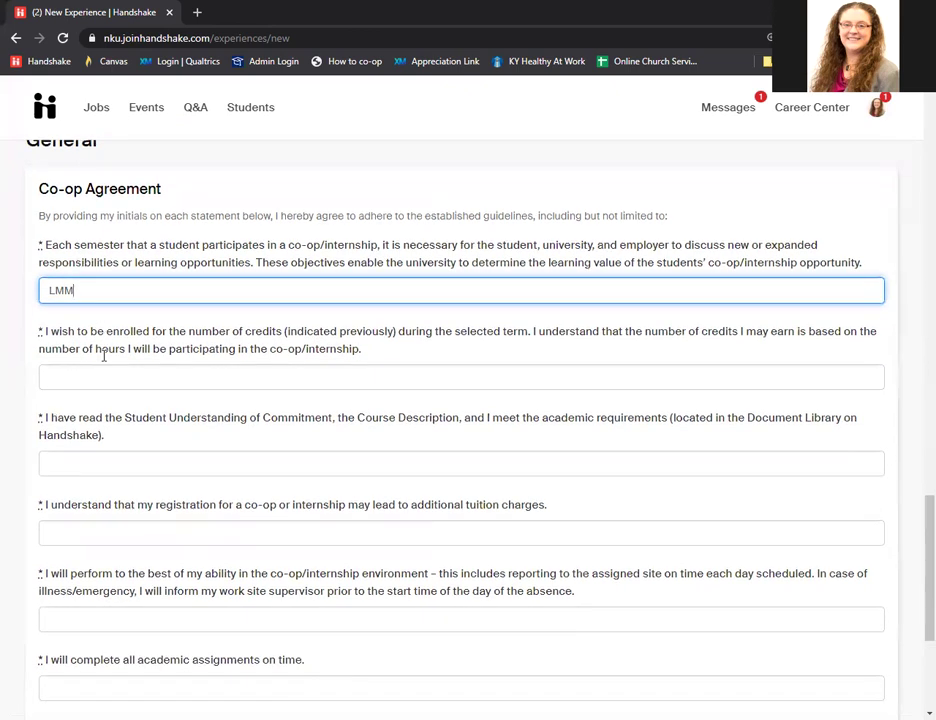
pyautogui.scroll(-1, 103, 354)
pyautogui.scroll(-3, 174, 511)
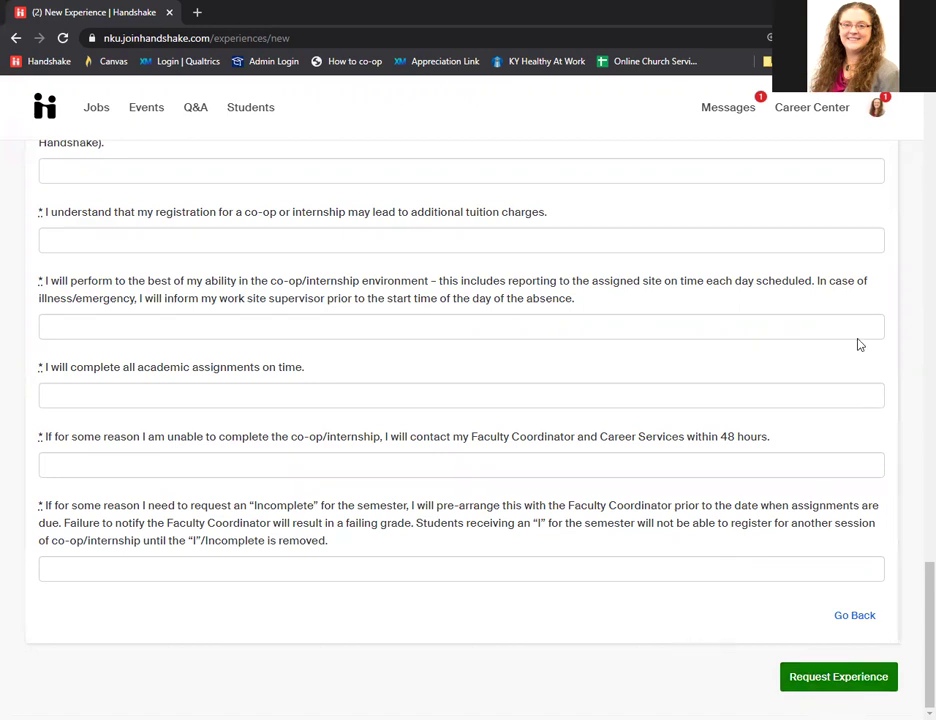
pyautogui.click(800, 112)
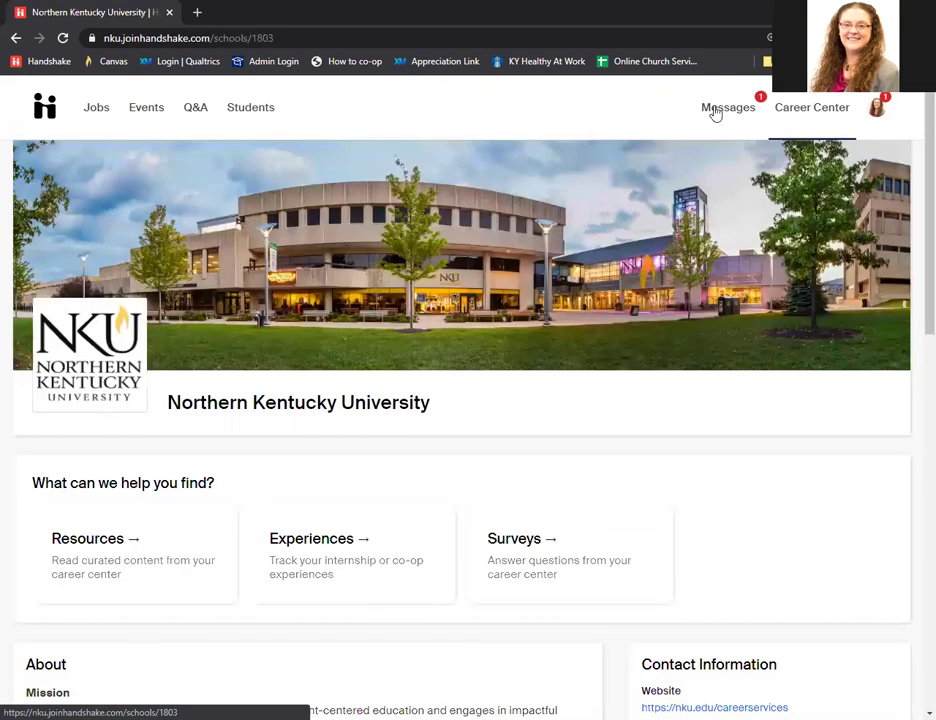
# Open Experiences from the Northern Kentucky University career center page.
pyautogui.click(310, 540)
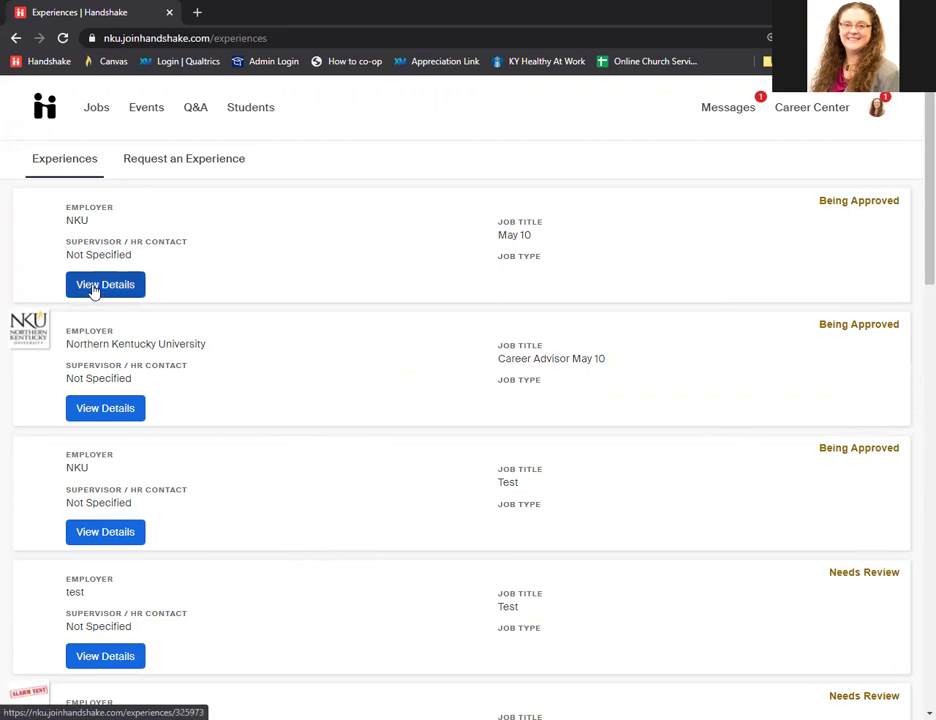
# View the May 10 experience's details, scrolling through its Approvers and Survey Response sections.
pyautogui.click(93, 289)
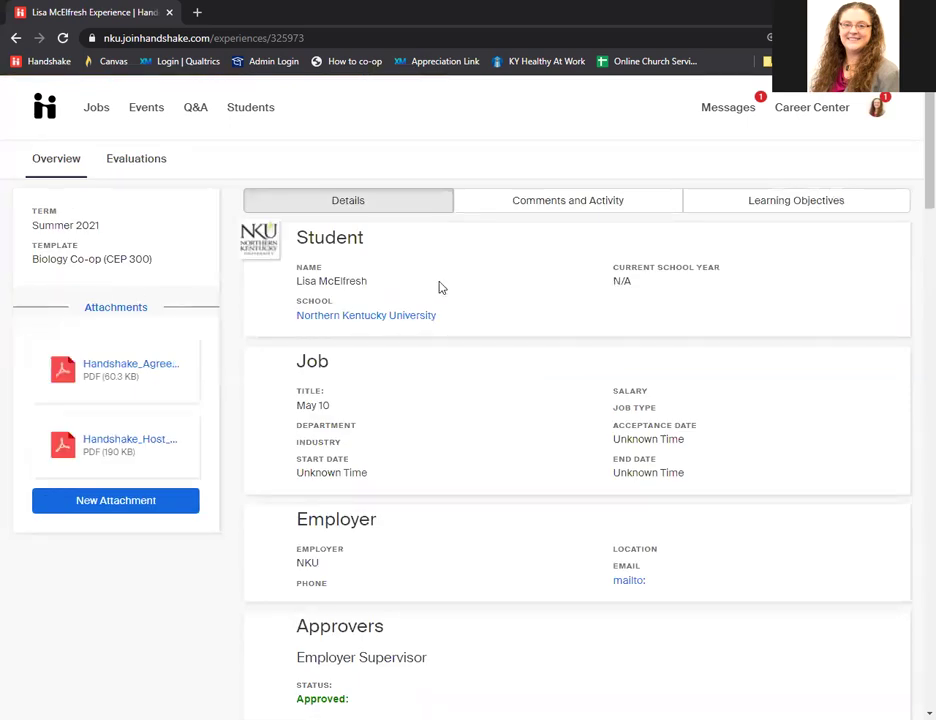
pyautogui.scroll(-1, 439, 287)
pyautogui.scroll(-1, 432, 289)
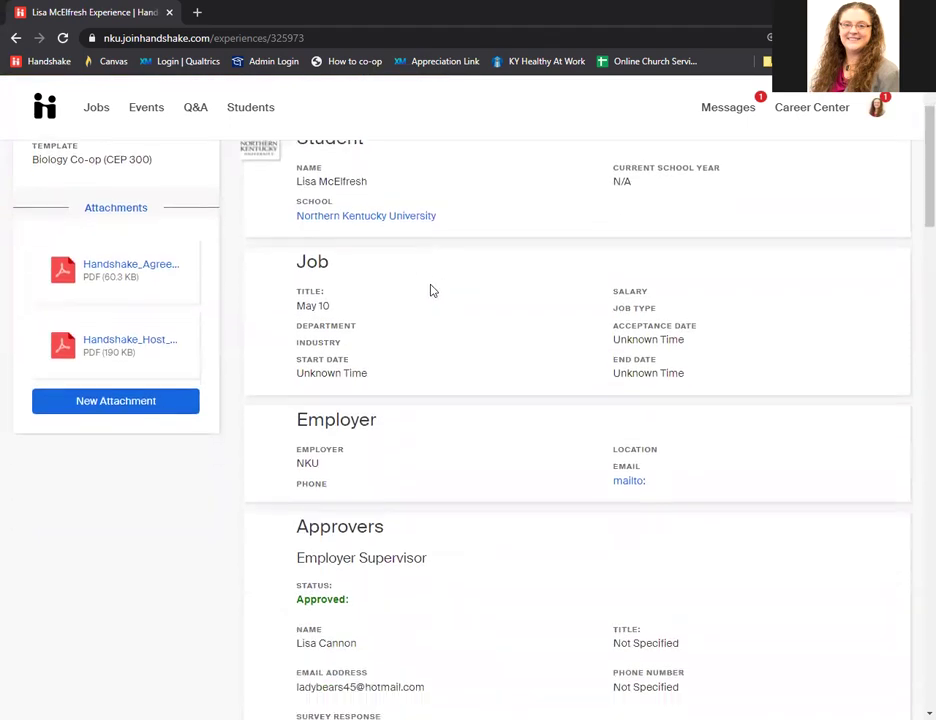
pyautogui.scroll(-1, 432, 290)
pyautogui.scroll(-3, 430, 292)
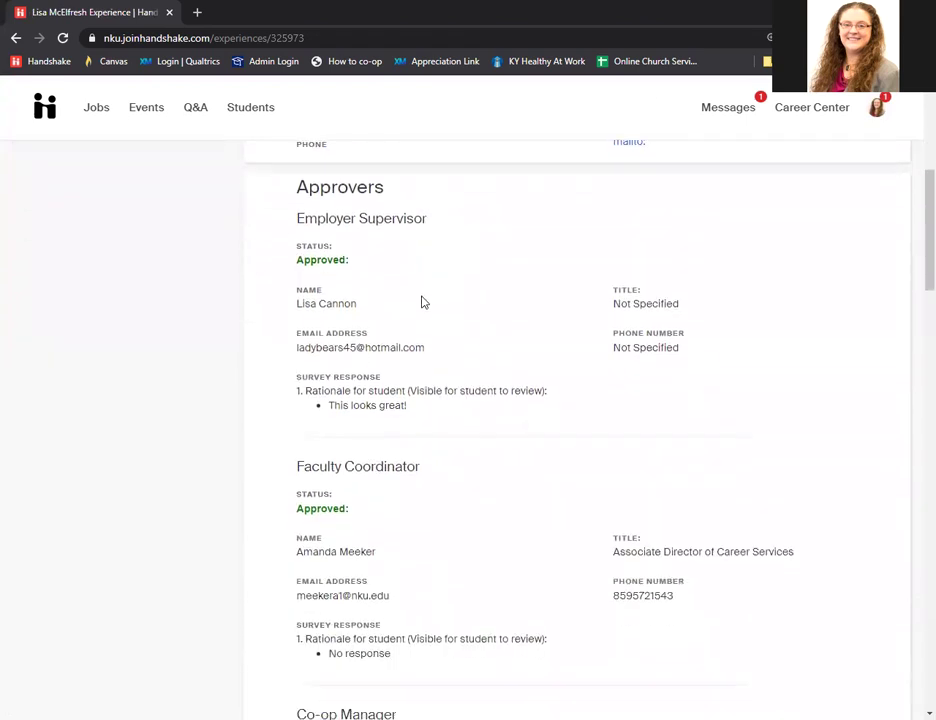
pyautogui.scroll(-1, 421, 300)
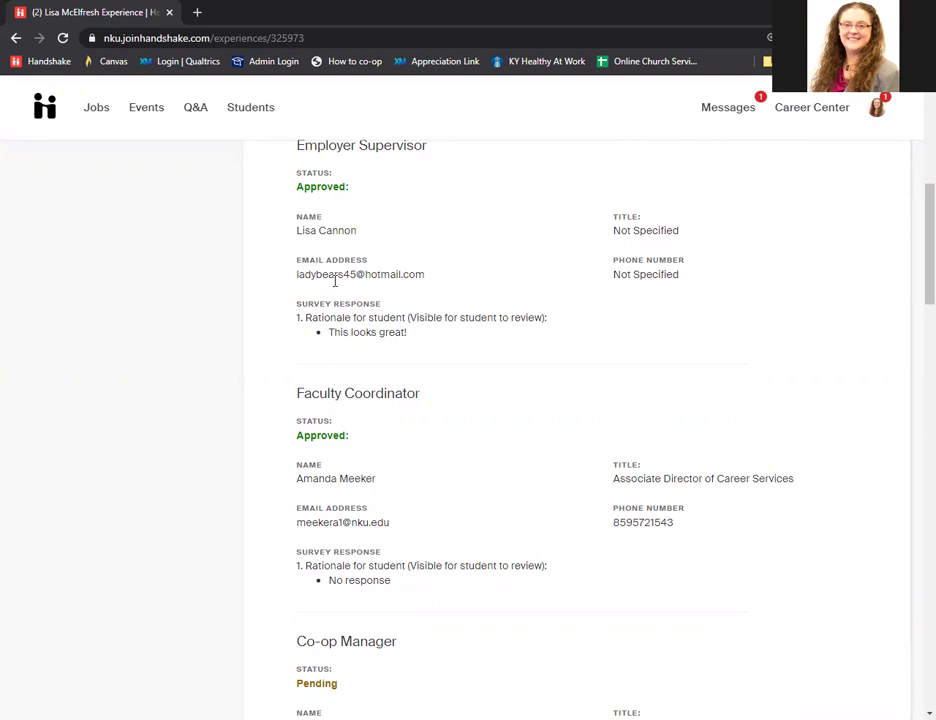
pyautogui.scroll(-2, 334, 284)
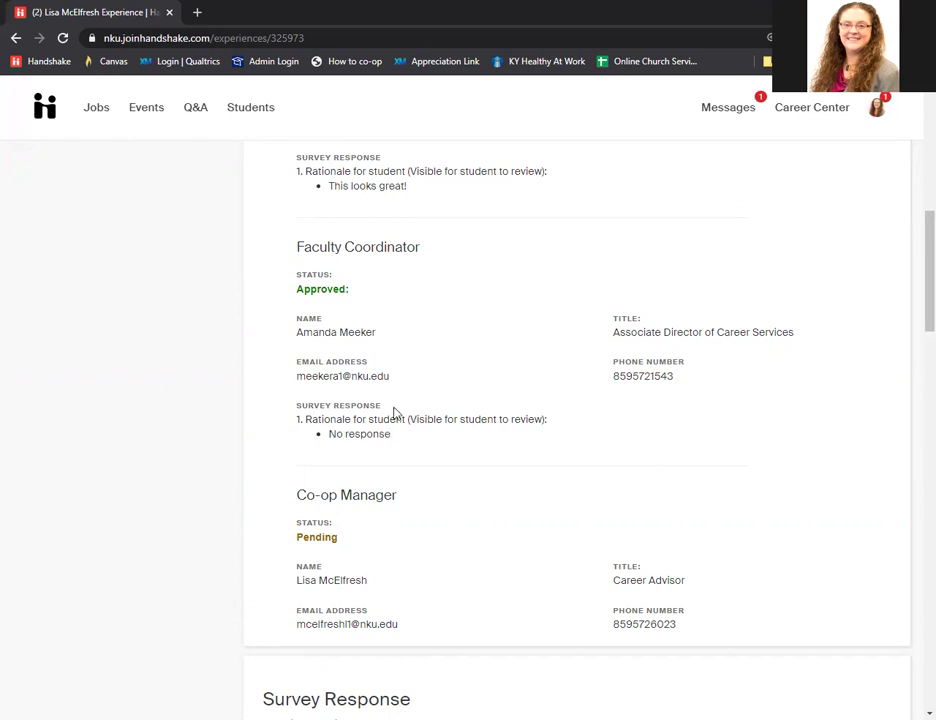
pyautogui.scroll(-2, 386, 391)
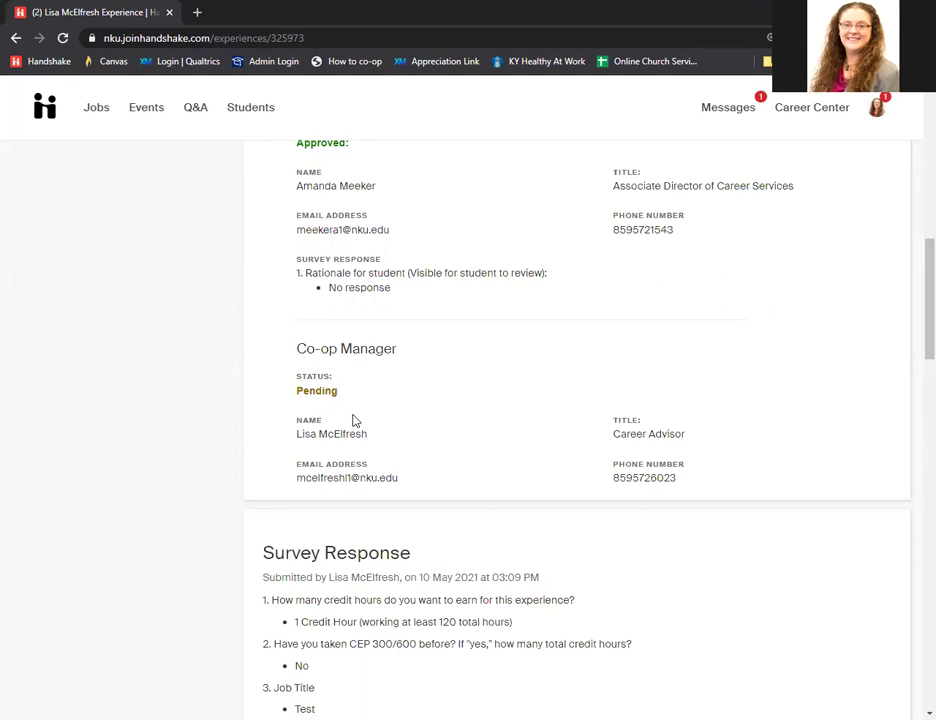
pyautogui.scroll(8, 353, 420)
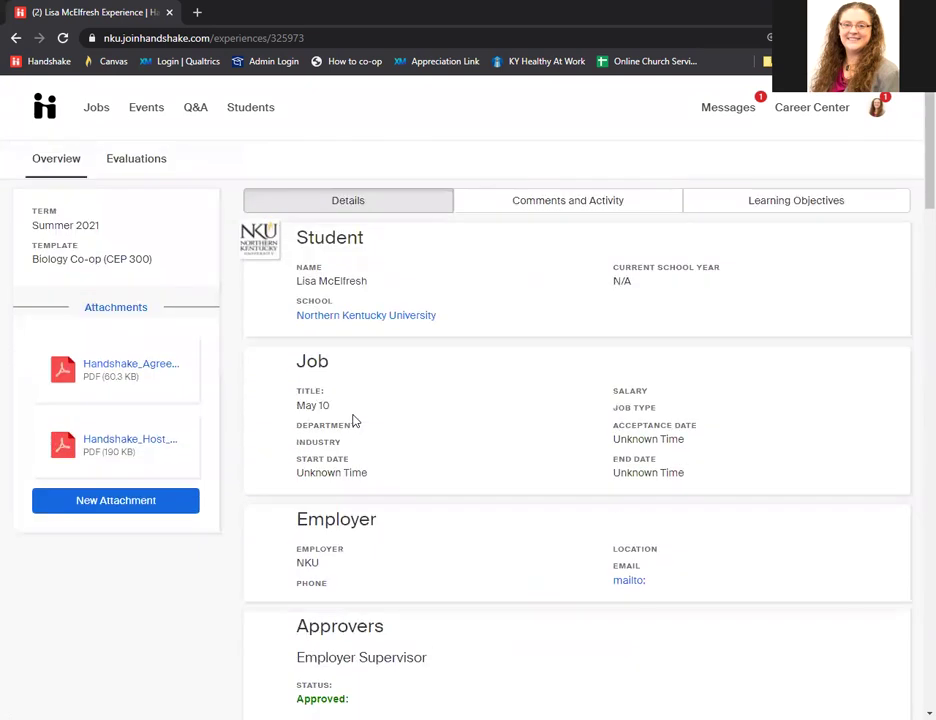